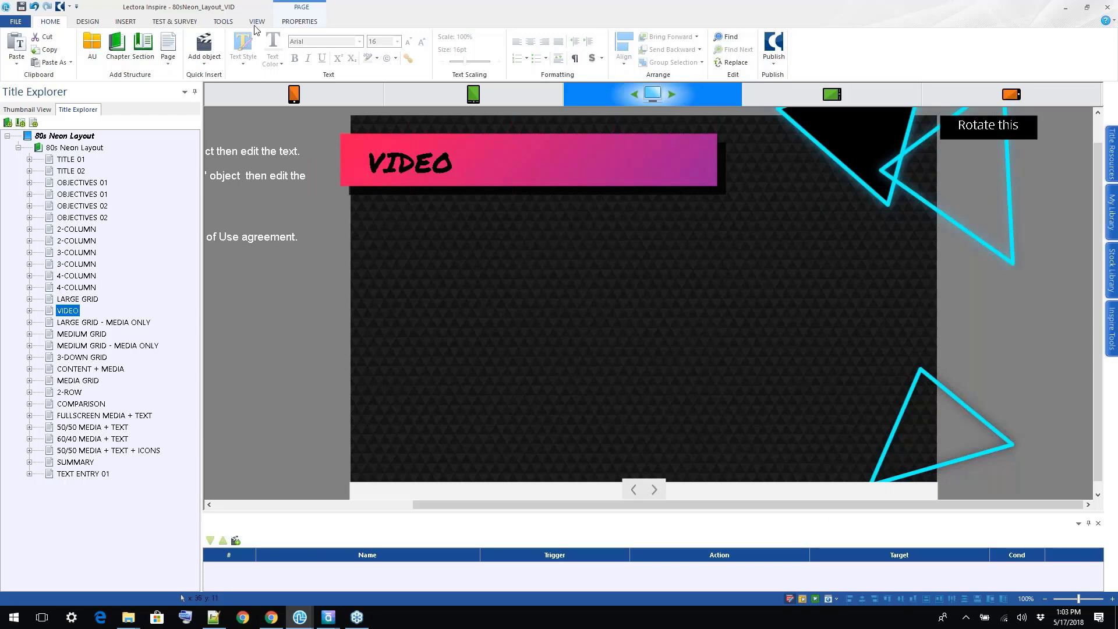
left_click(257, 21)
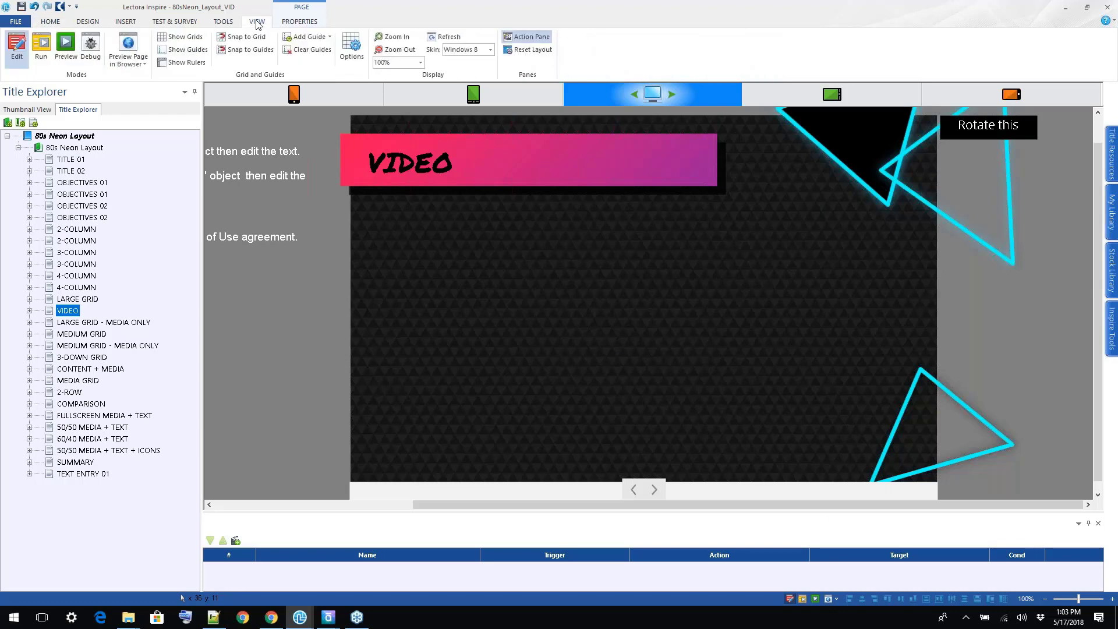
left_click(309, 291)
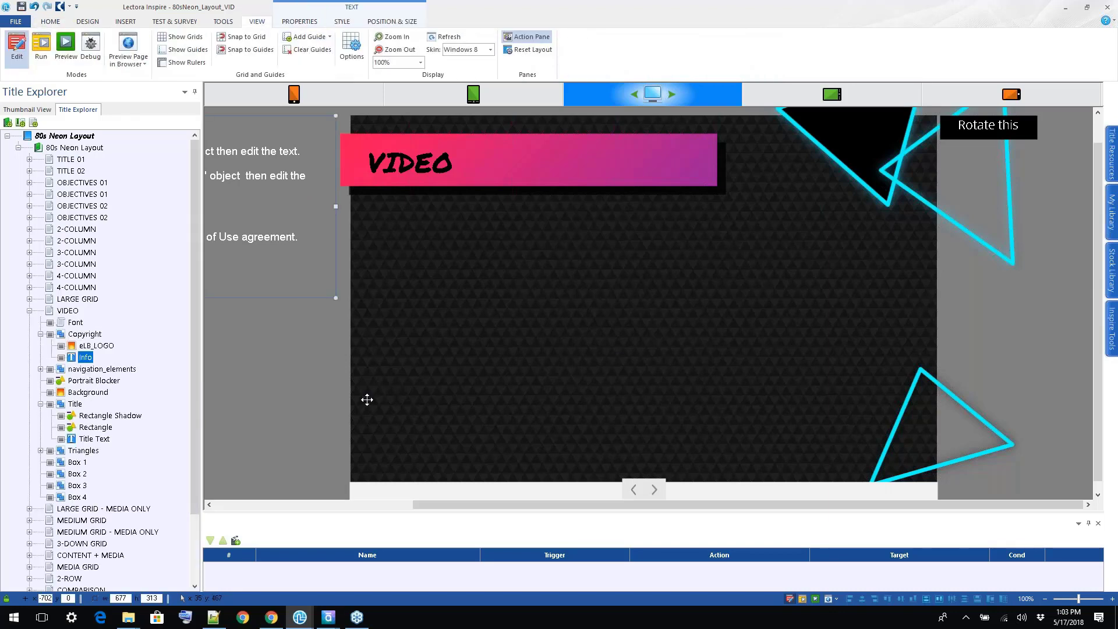
left_click(300, 399)
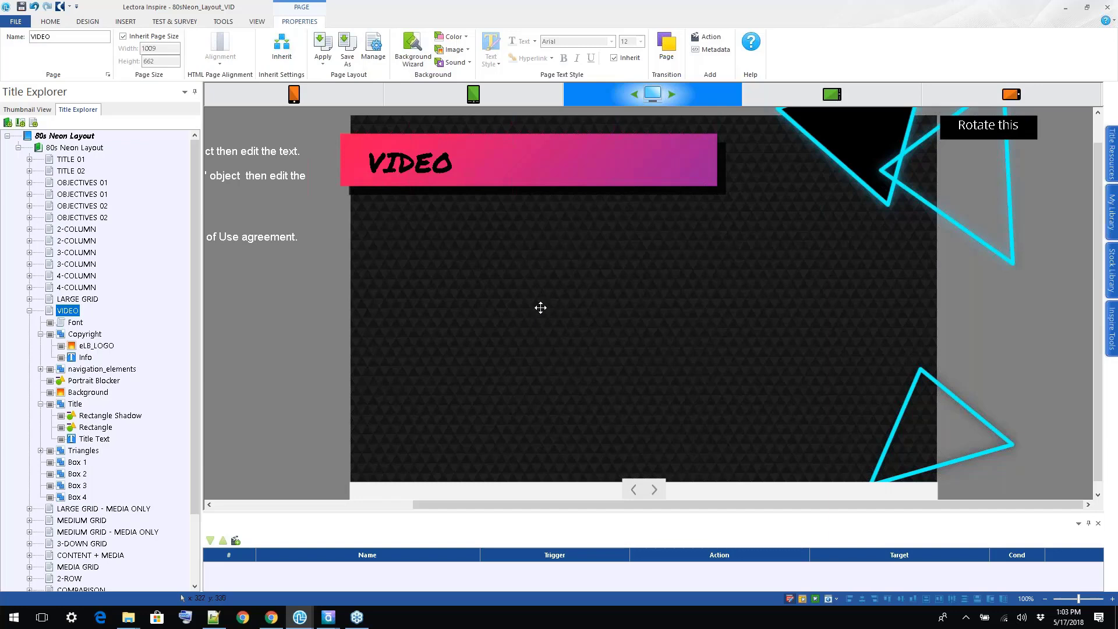
left_click(29, 311)
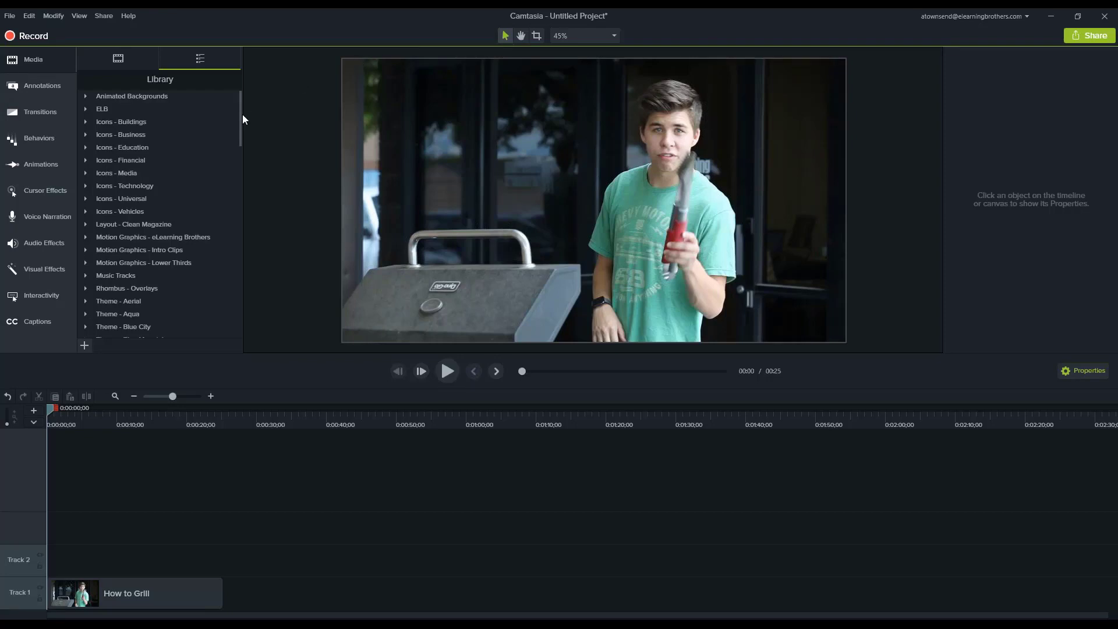
In Camtasia, find the Pulse theme in the media library and preview its Callout 1 asset.
left_click_drag(239, 119, 238, 183)
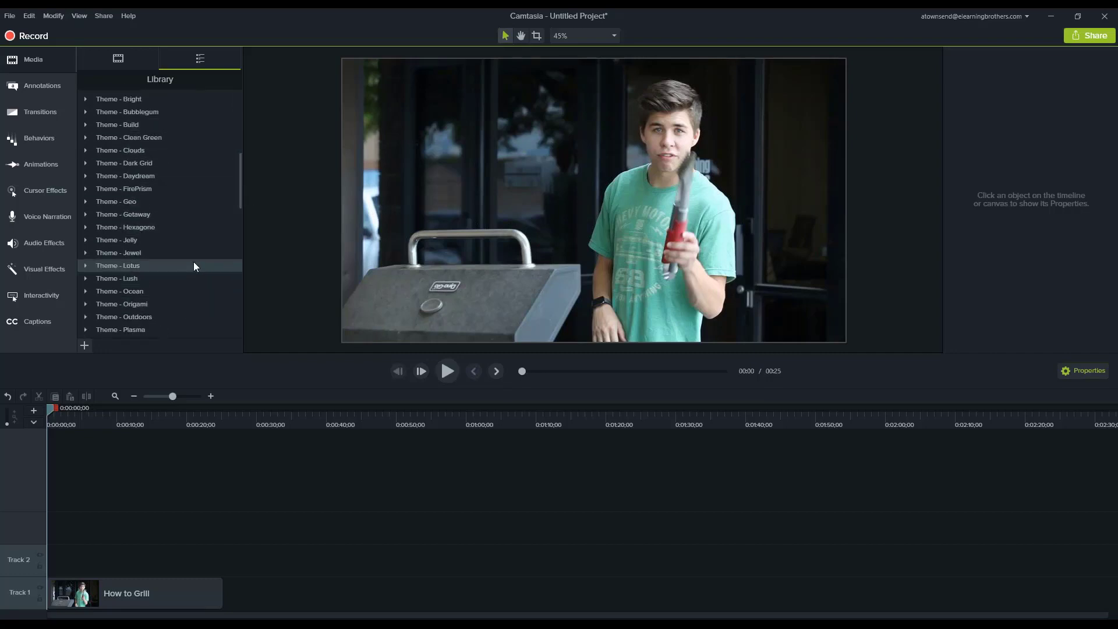
left_click_drag(238, 194, 237, 230)
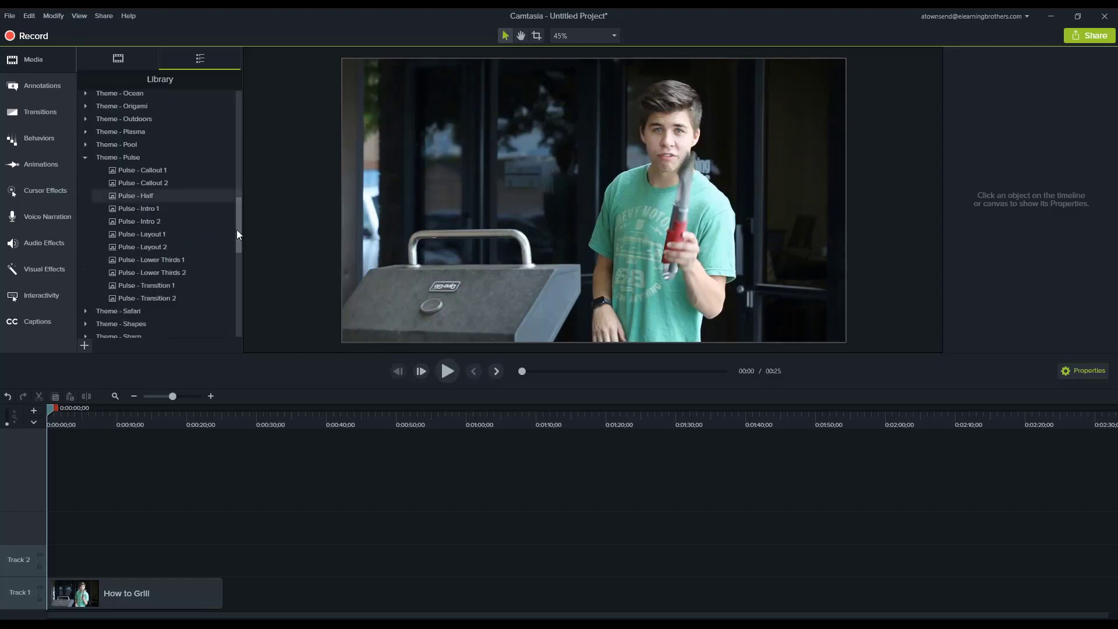
double_click(150, 173)
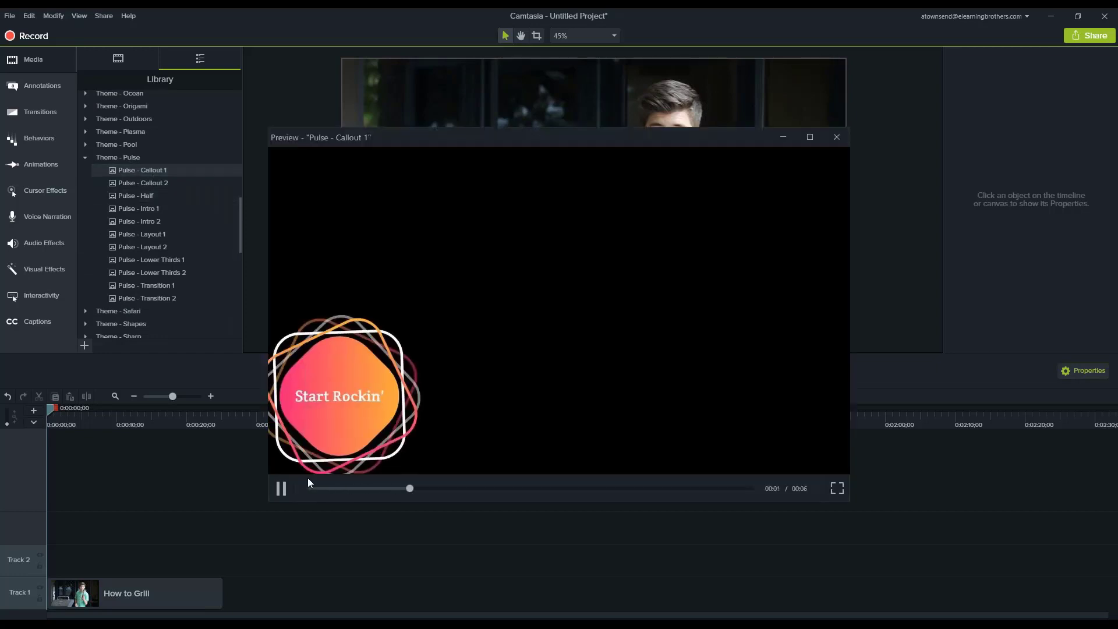
left_click(285, 486)
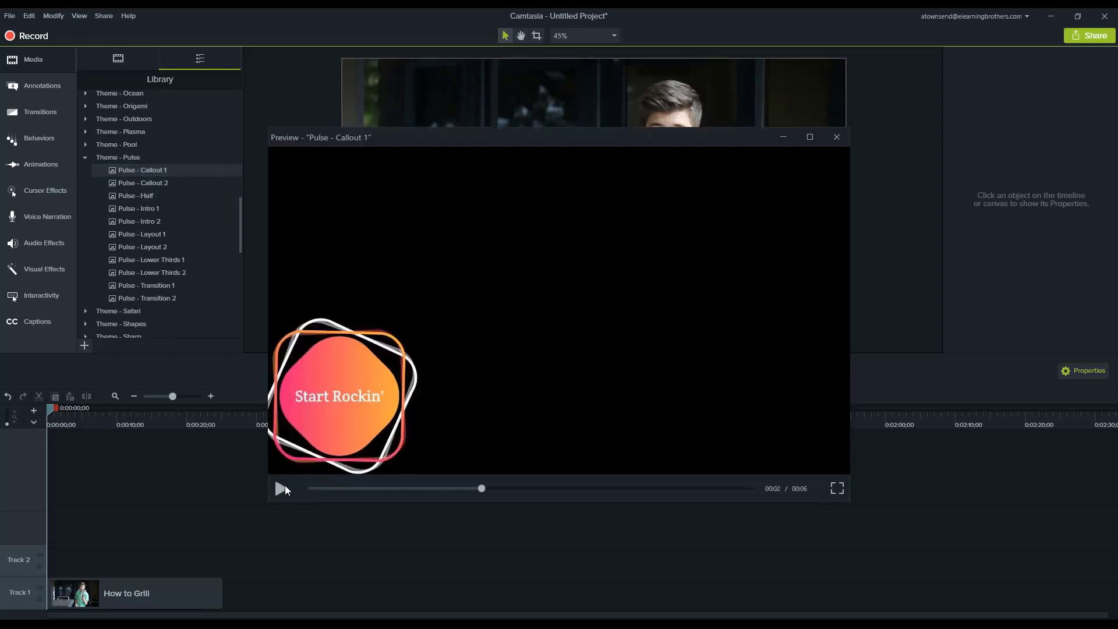
left_click(837, 137)
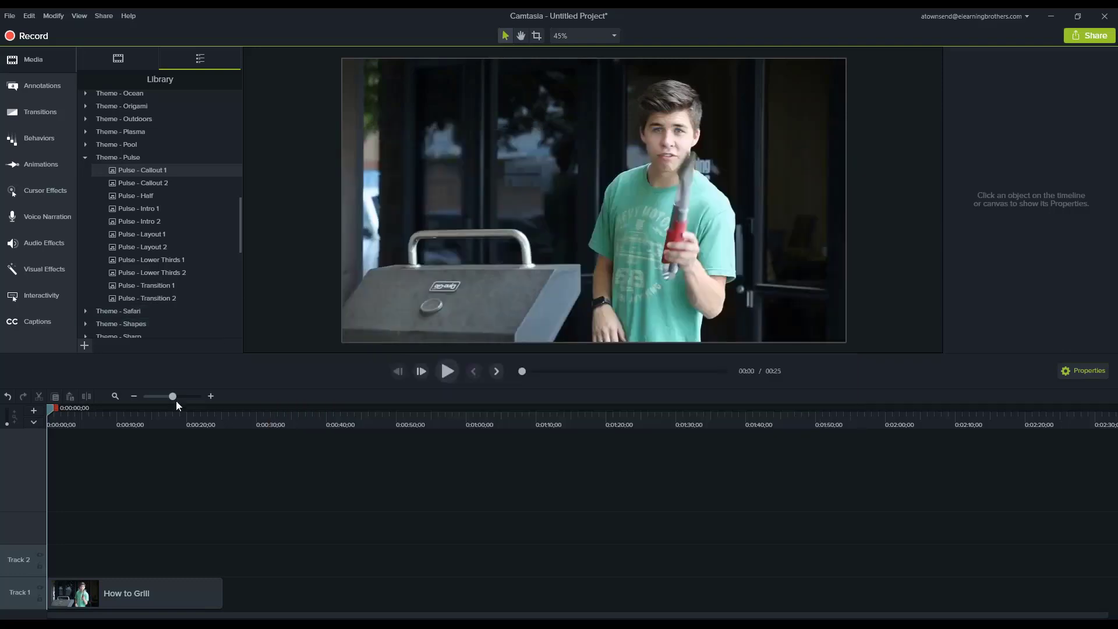
Place the playhead at 0:00:00;15 and scale the timeline so the How to Grill clip fills it.
left_click_drag(49, 411, 53, 412)
left_click(114, 396)
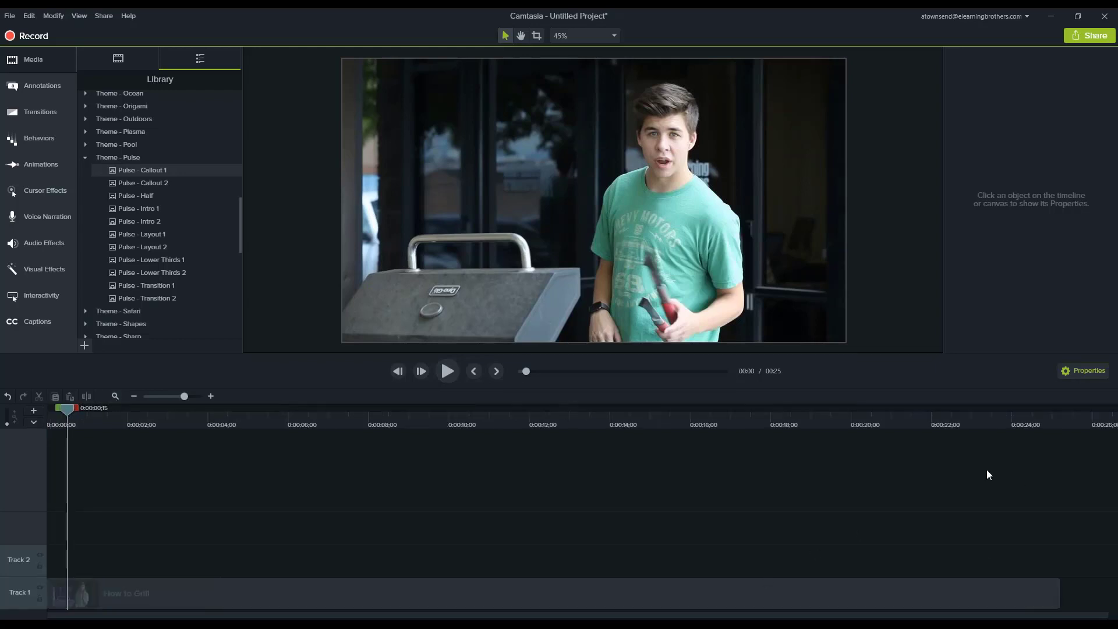
Preview the Pulse - Lower Thirds 2 and Pulse - Lower Thirds 1 assets and close the preview each time.
left_click(138, 261)
double_click(145, 274)
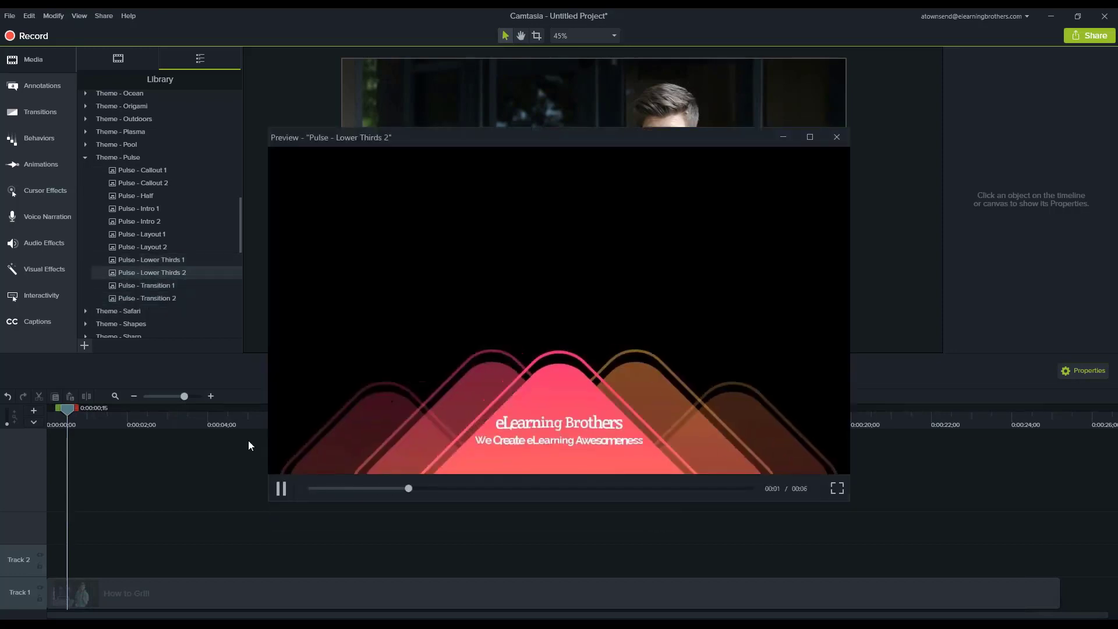
left_click(281, 489)
left_click(282, 490)
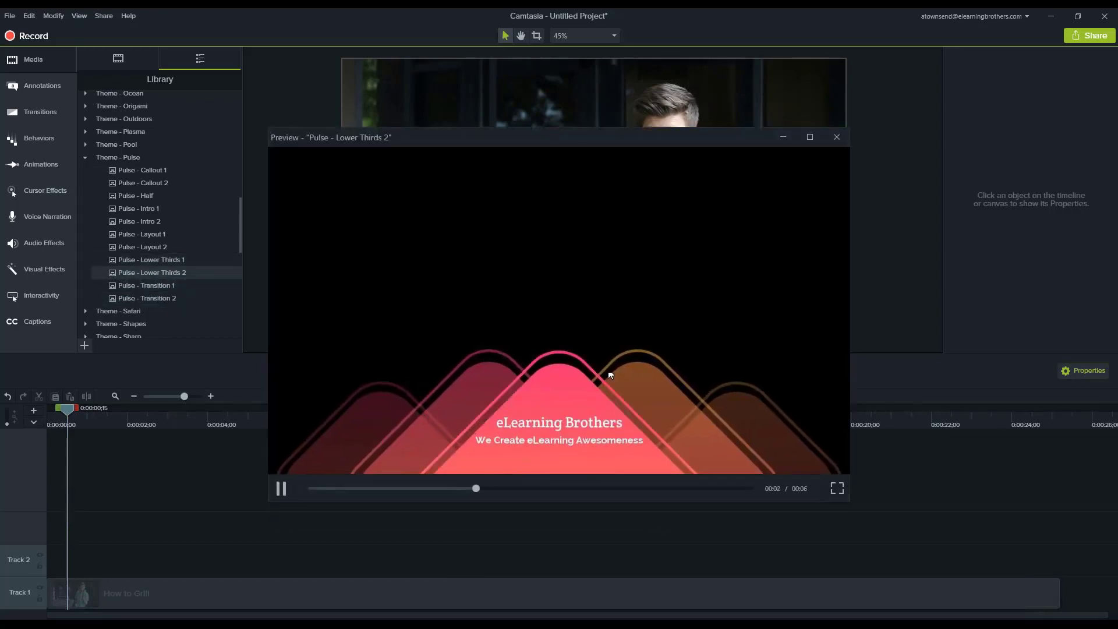
left_click_drag(618, 142, 644, 168)
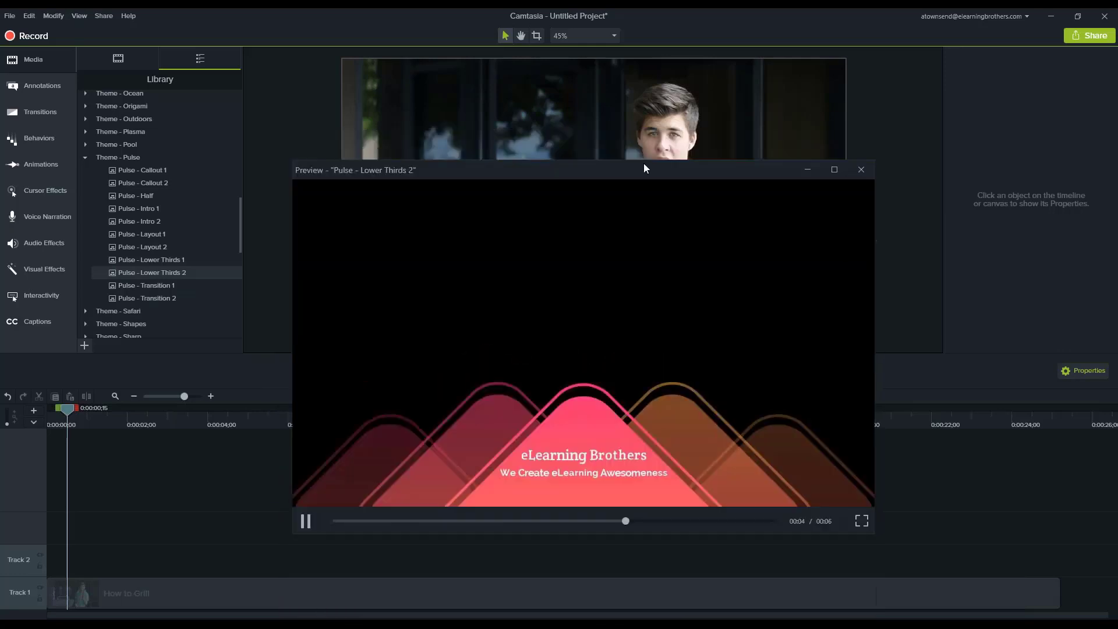
left_click(862, 158)
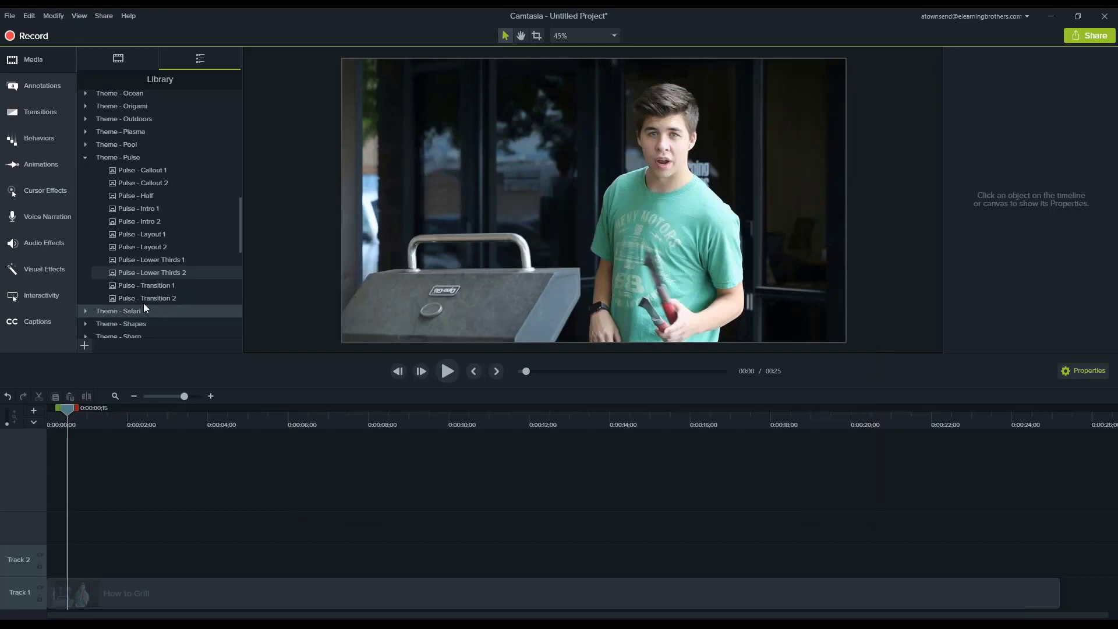
double_click(153, 262)
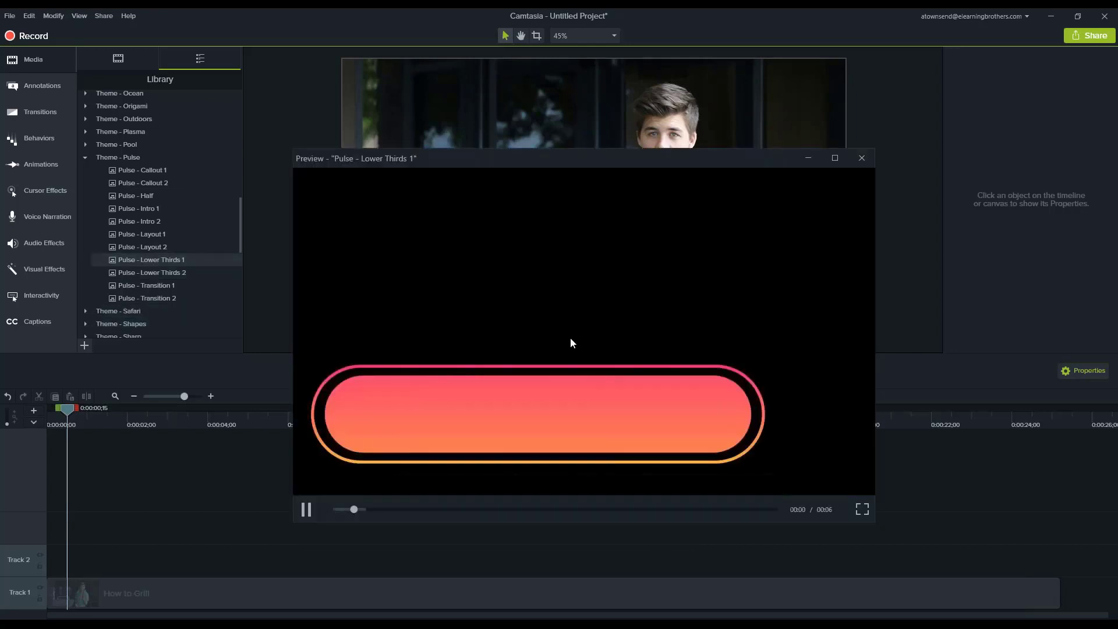
left_click(862, 161)
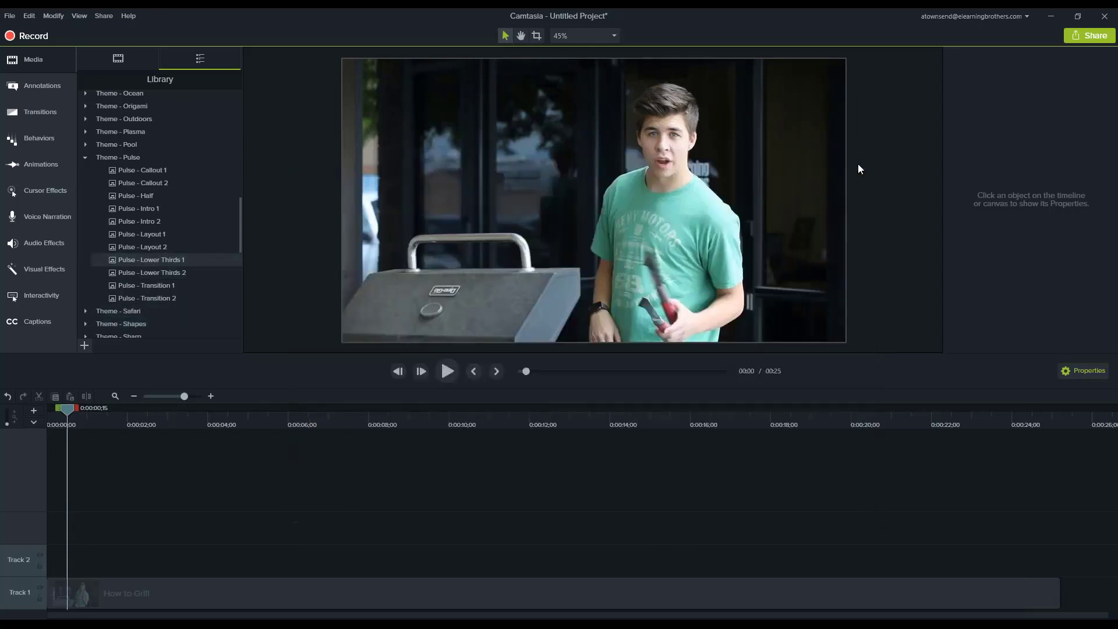
Add Pulse - Lower Thirds 1 to Track 2 at the 0:00:00;15 playhead and show its frame at 0:00:03;09.
left_click_drag(146, 260, 77, 569)
left_click(180, 426)
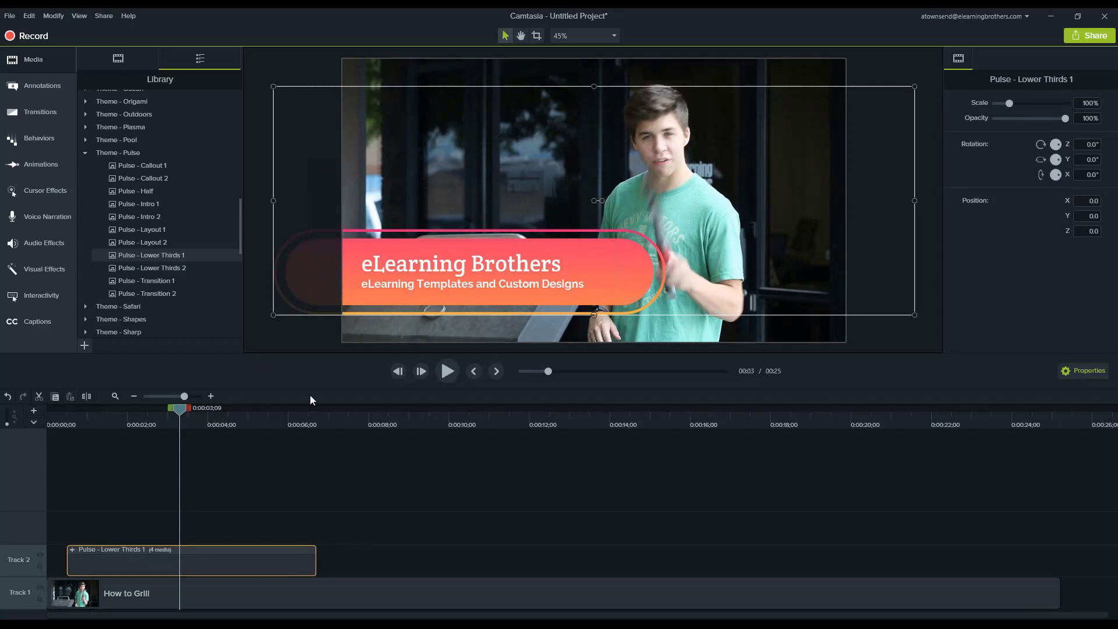
double_click(427, 263)
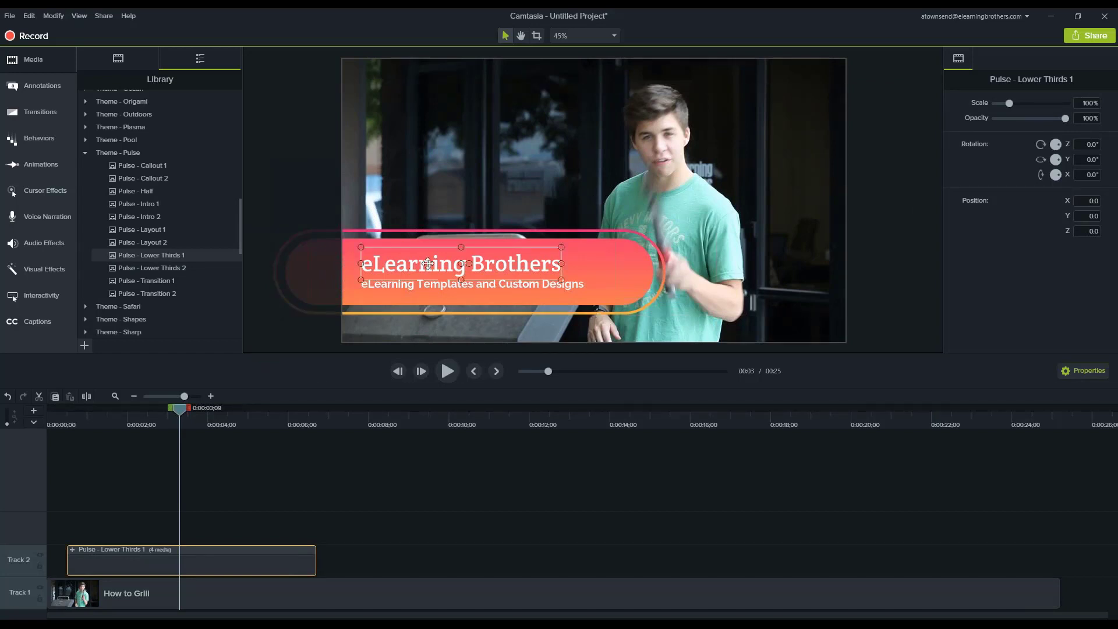
double_click(427, 263)
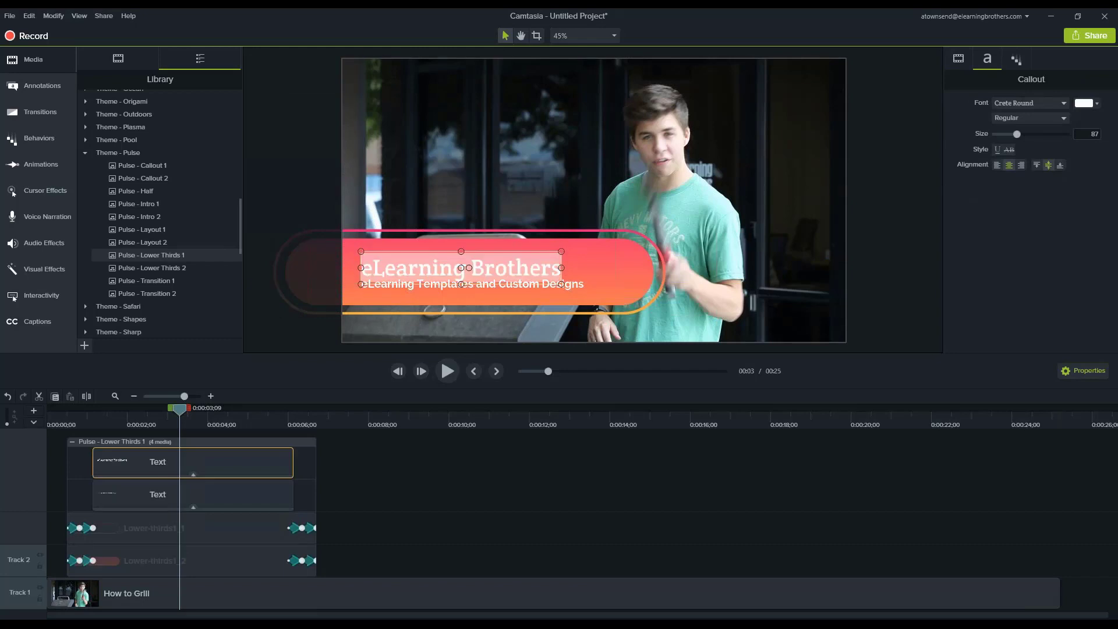
left_click(453, 502)
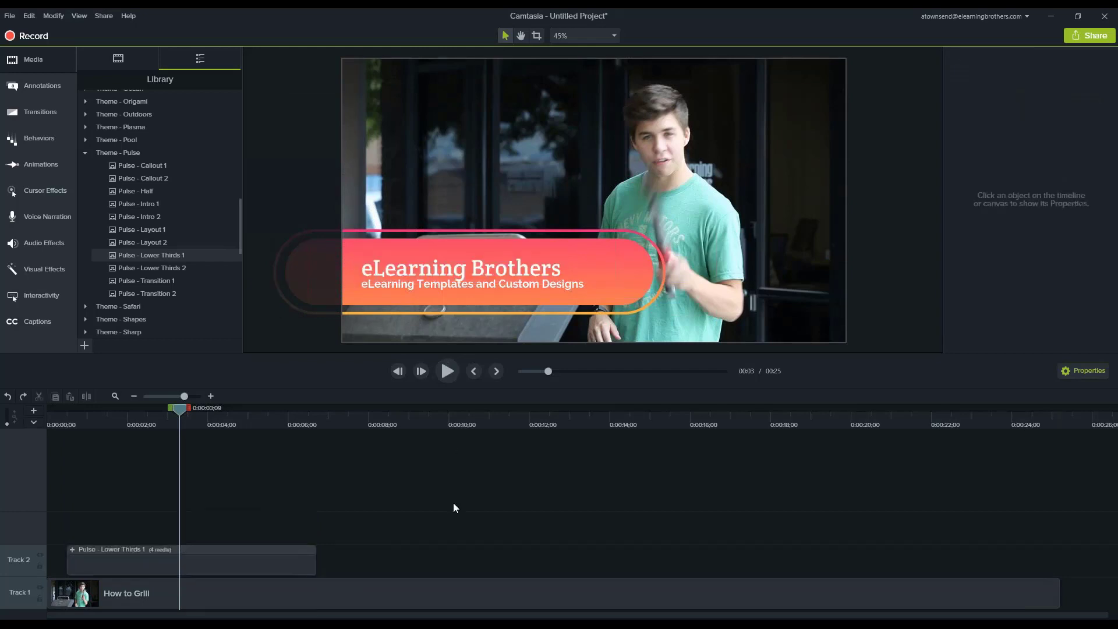
Set the font of the lower third's "eLearning Brothers" title to Open Sans.
double_click(443, 268)
double_click(442, 268)
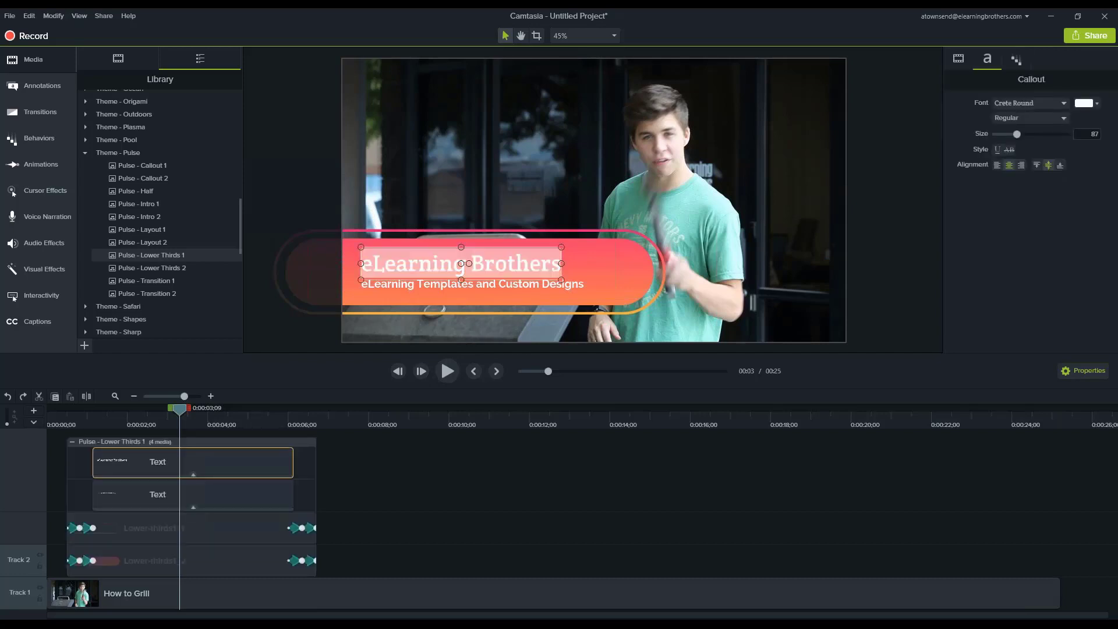
left_click(1018, 108)
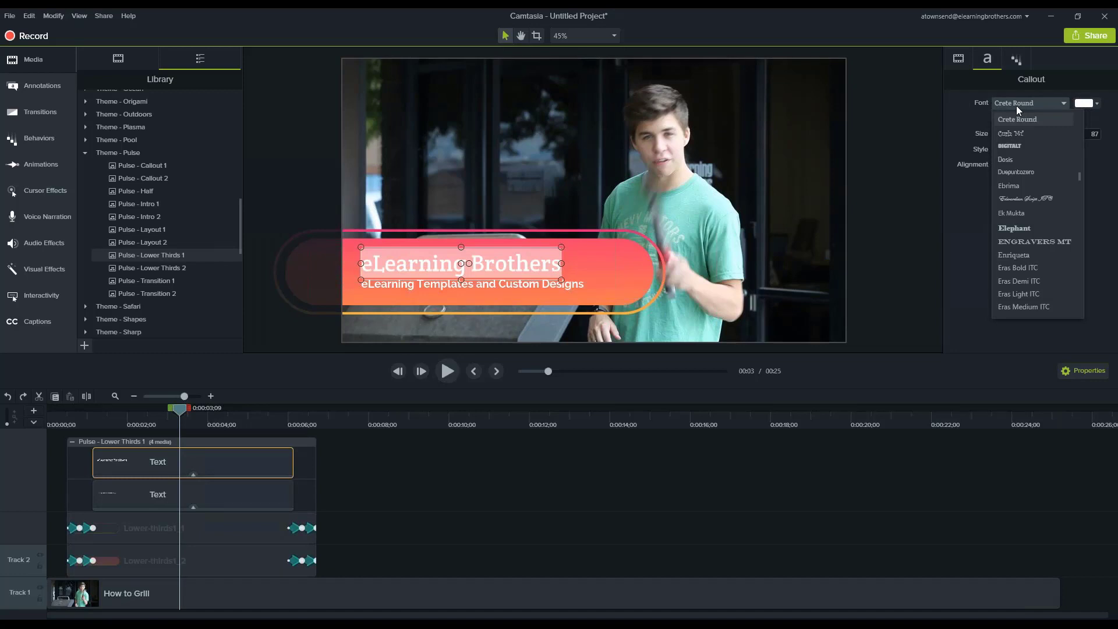
type("open")
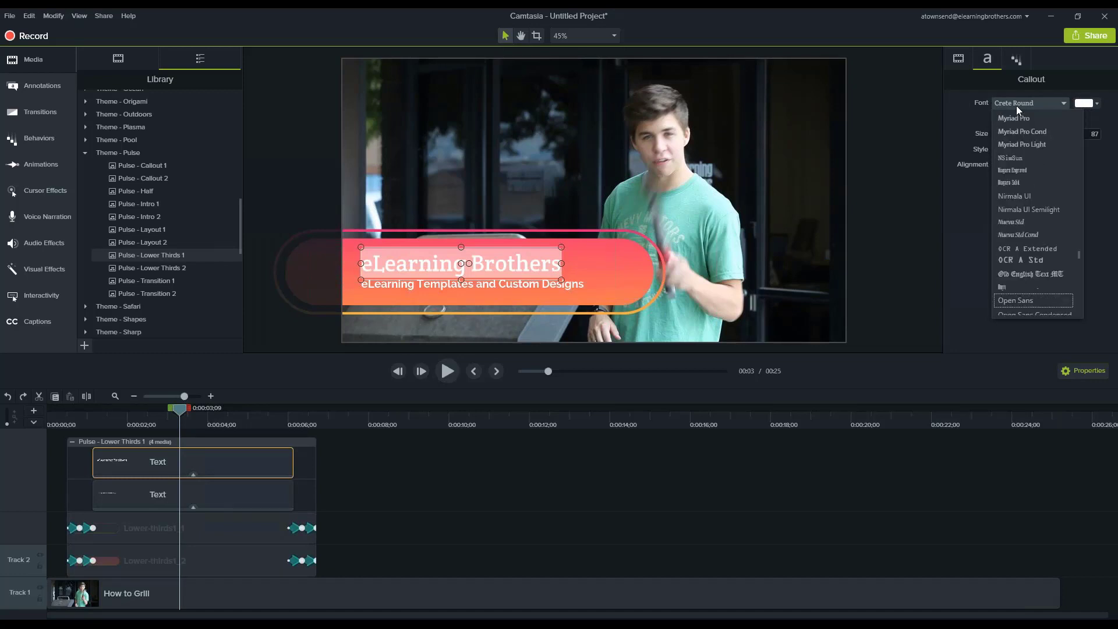
key("Return")
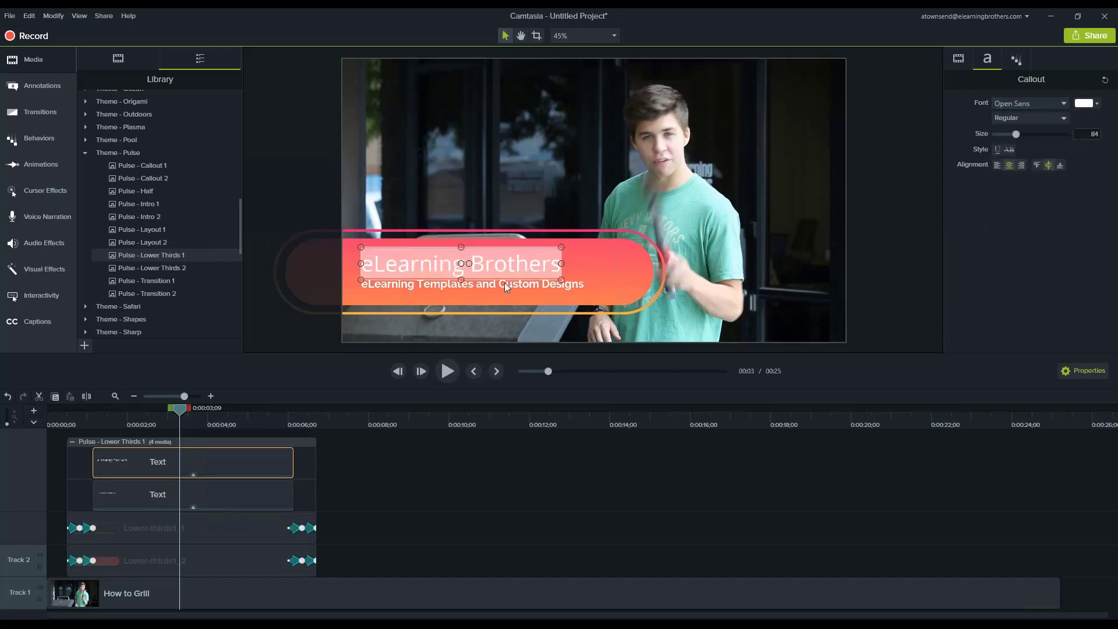
Set the font of the lower third's "eLearning Templates and Custom Designs" subtitle to Permanent Marker.
left_click(504, 283)
left_click(1036, 107)
type("perm")
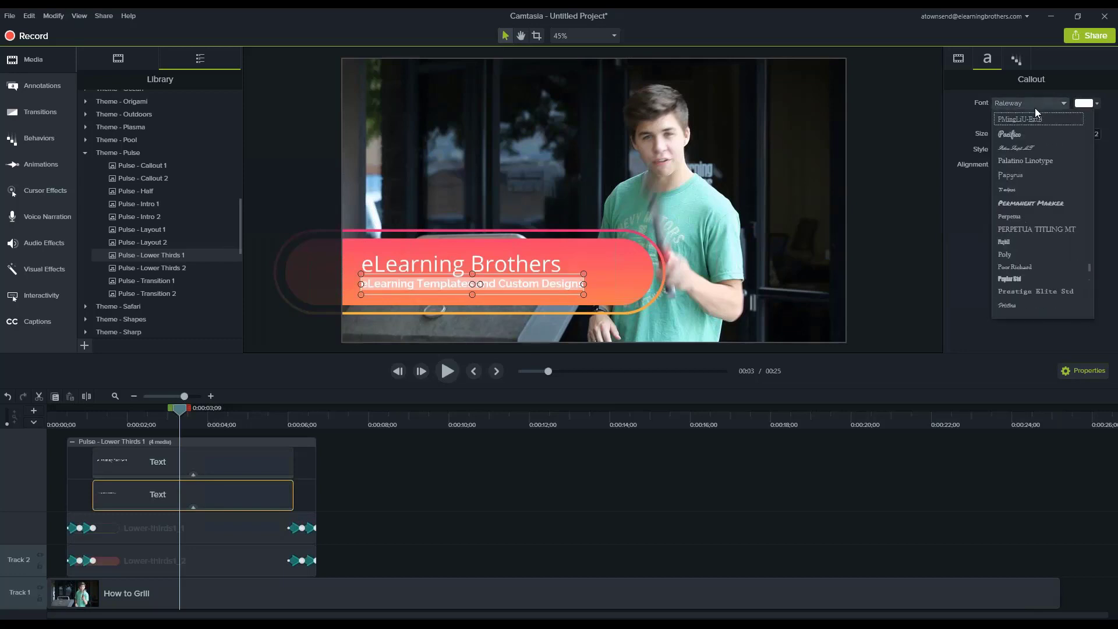
key("Return")
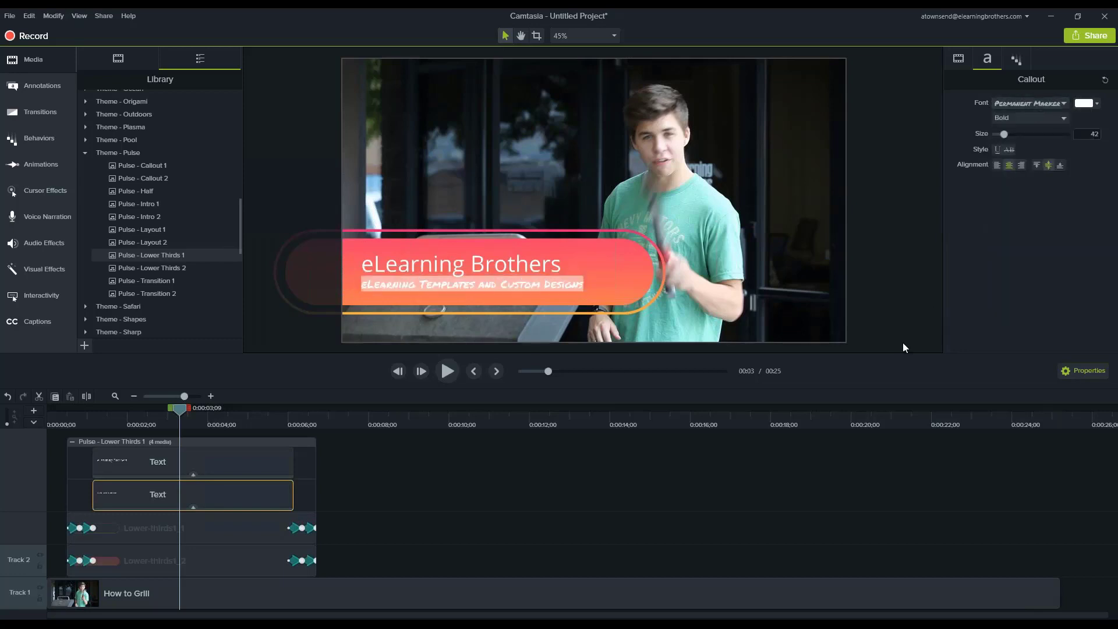
left_click(902, 347)
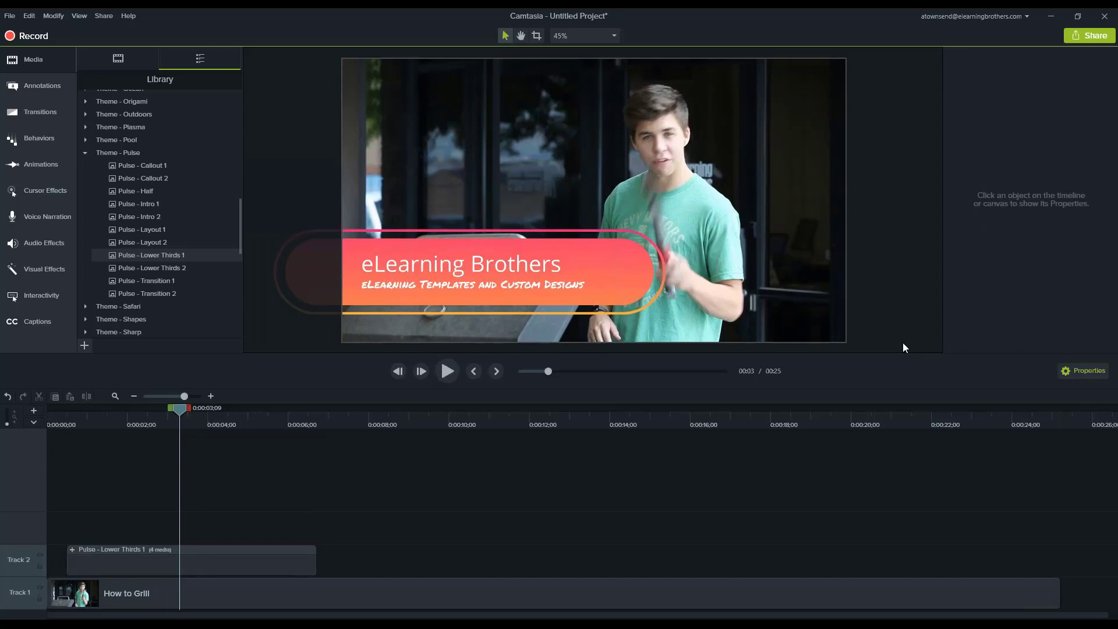
Play the video from 0:00:00;14 until the customized lower third has animated in and out.
left_click(65, 417)
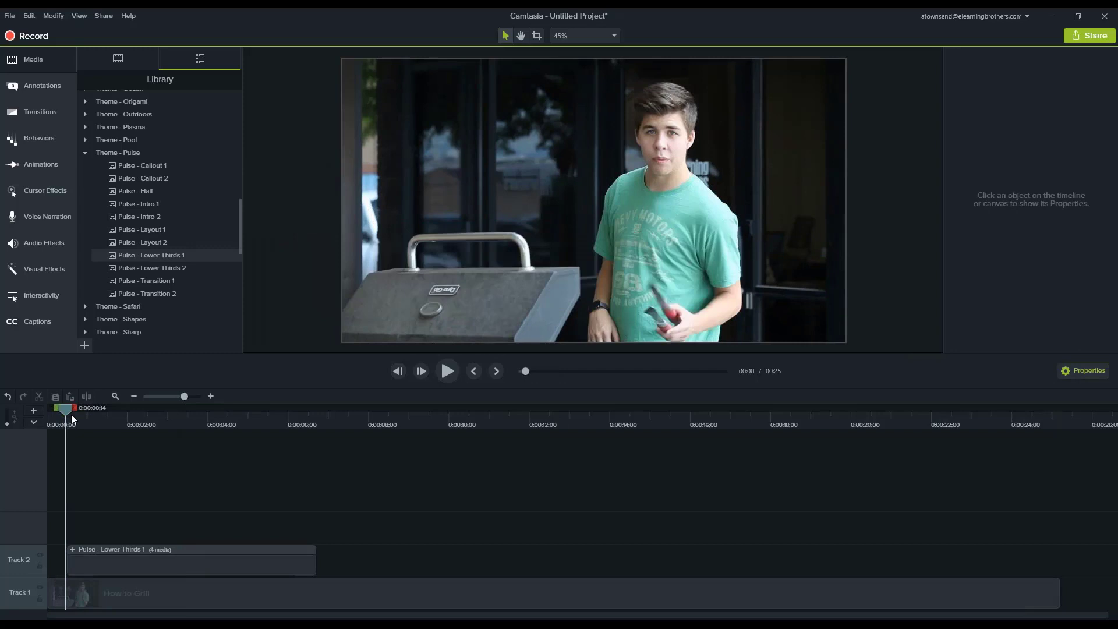
key("space")
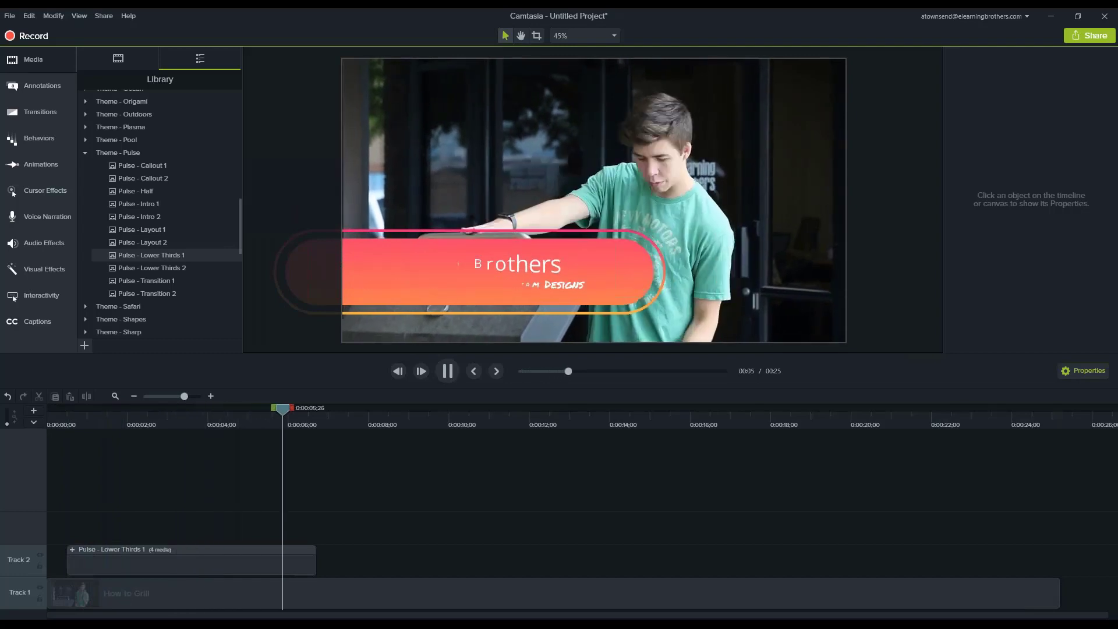
key("space")
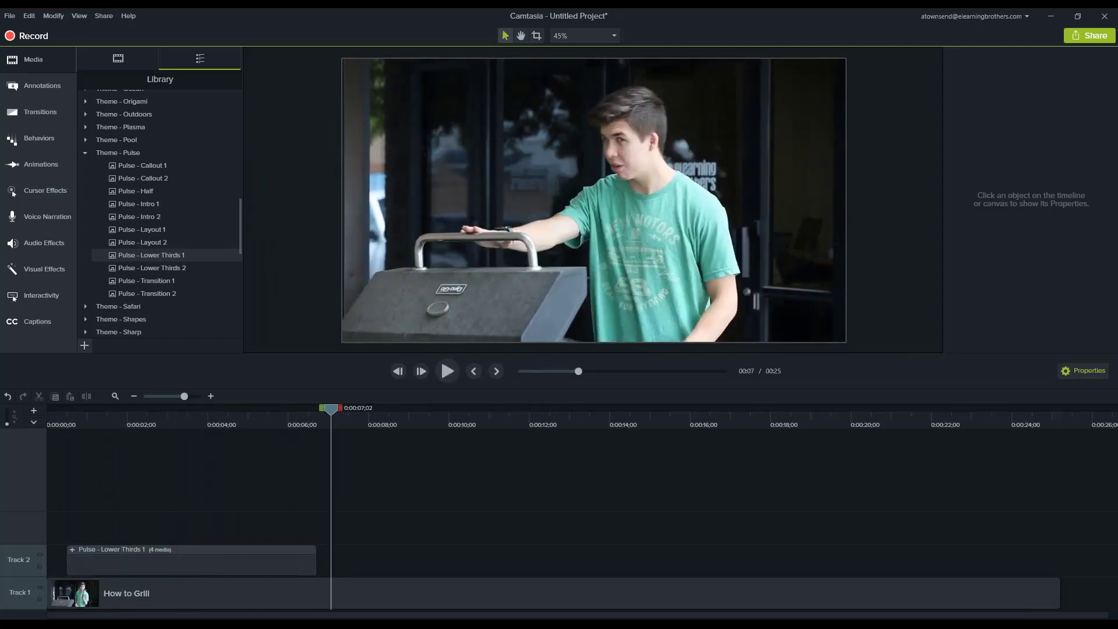
Add Pulse - Half to Track 2 starting at about 13 seconds and show its frame at 0:00:15;21.
left_click(597, 428)
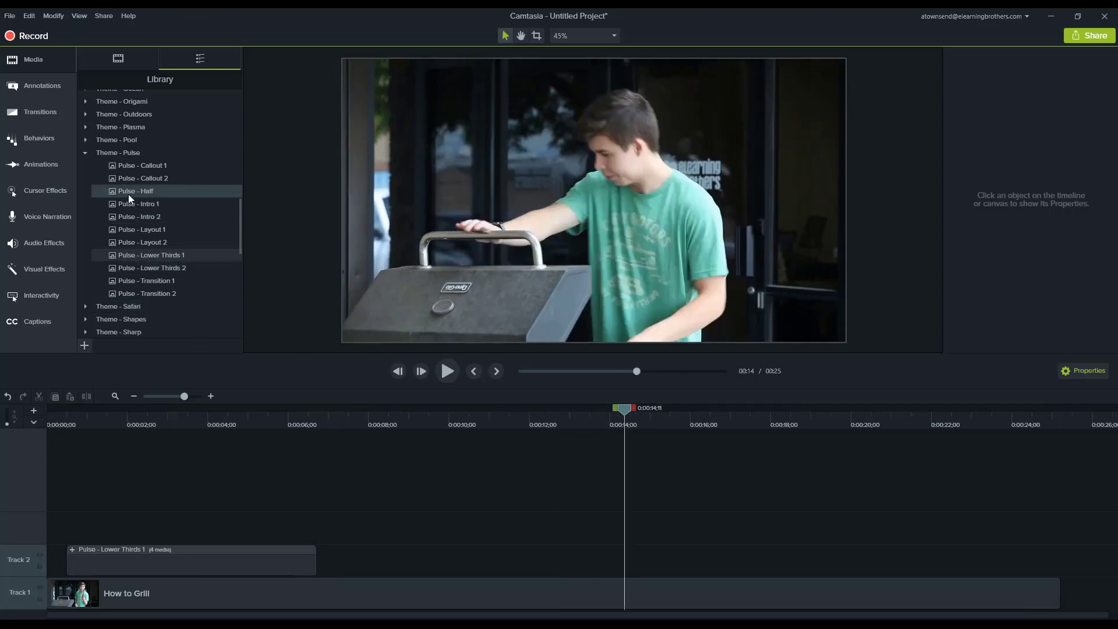
left_click_drag(128, 193, 559, 574)
left_click(670, 421)
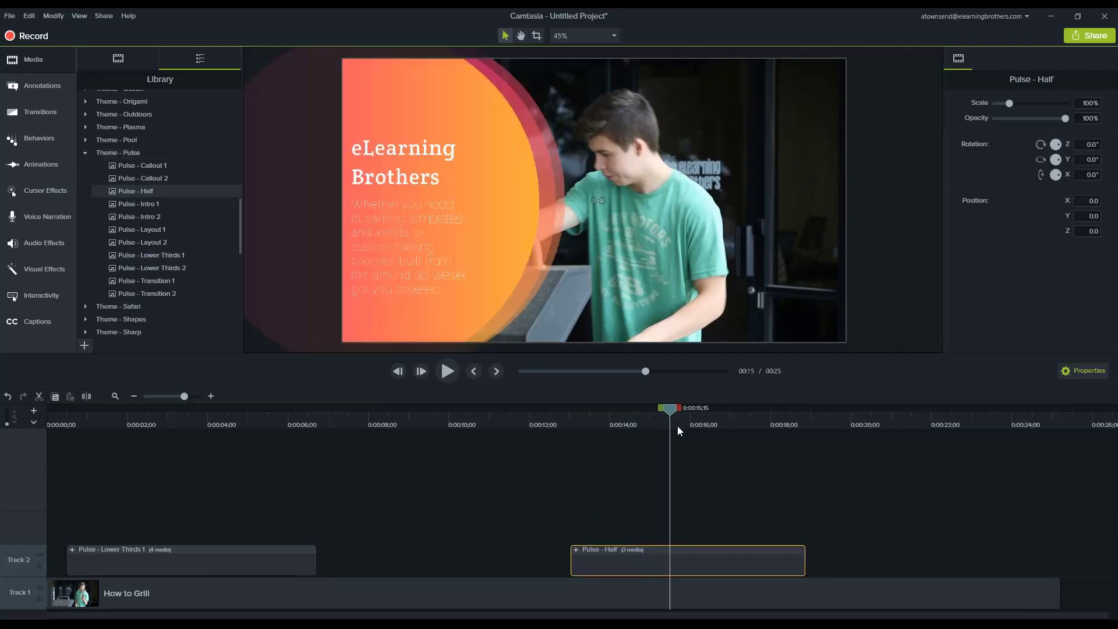
left_click(676, 425)
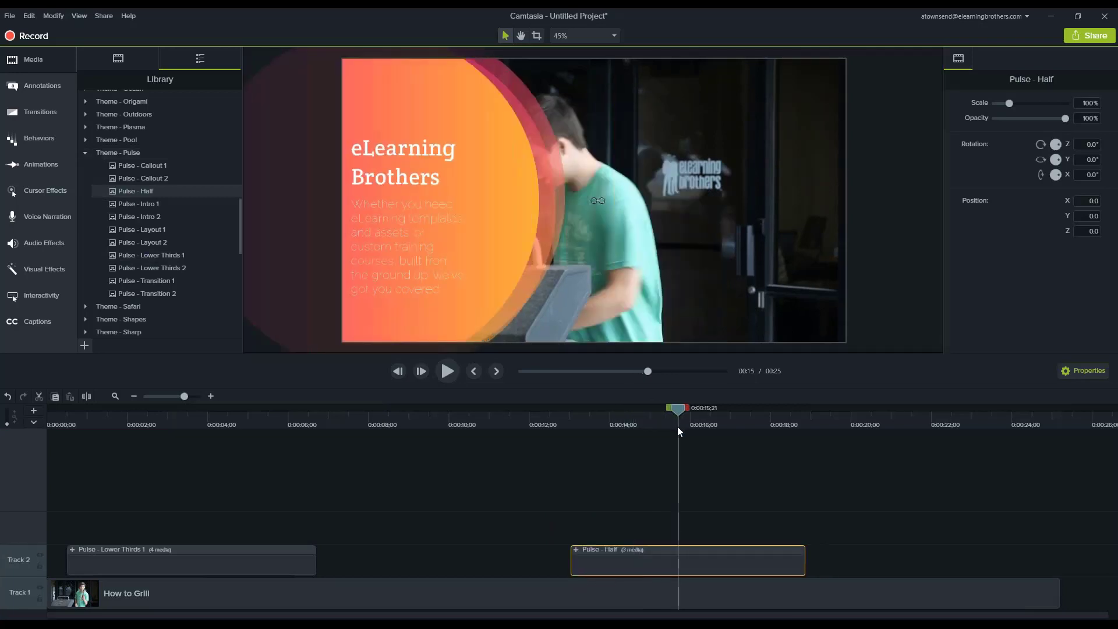
Set the font of the Pulse - Half "eLearning Brothers" title to Permanent Marker.
double_click(393, 153)
double_click(393, 153)
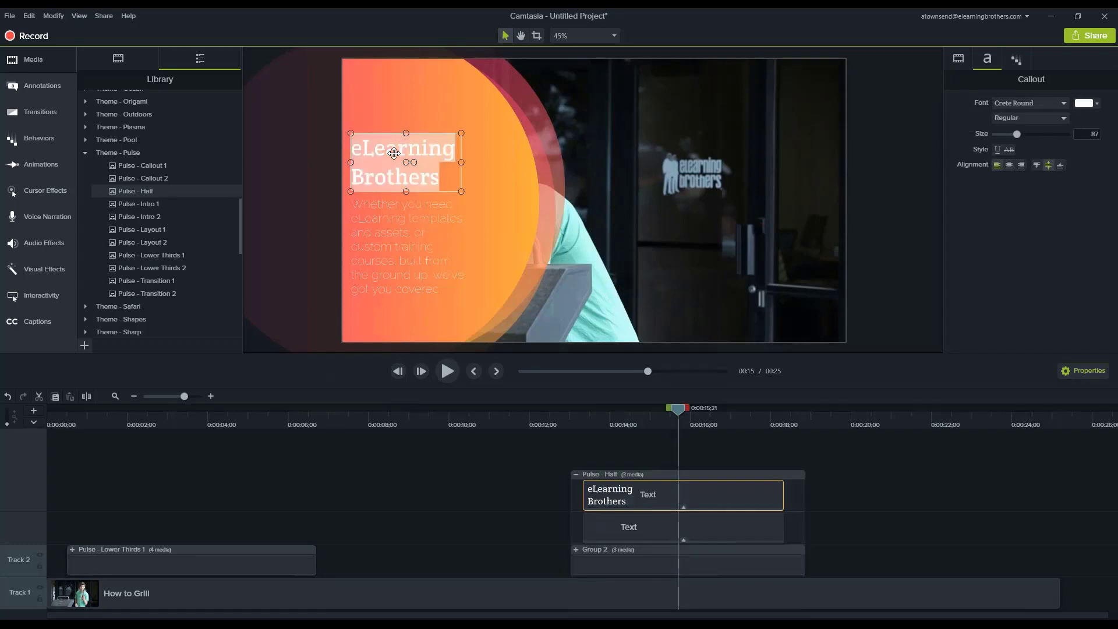
left_click(1016, 107)
type("pe")
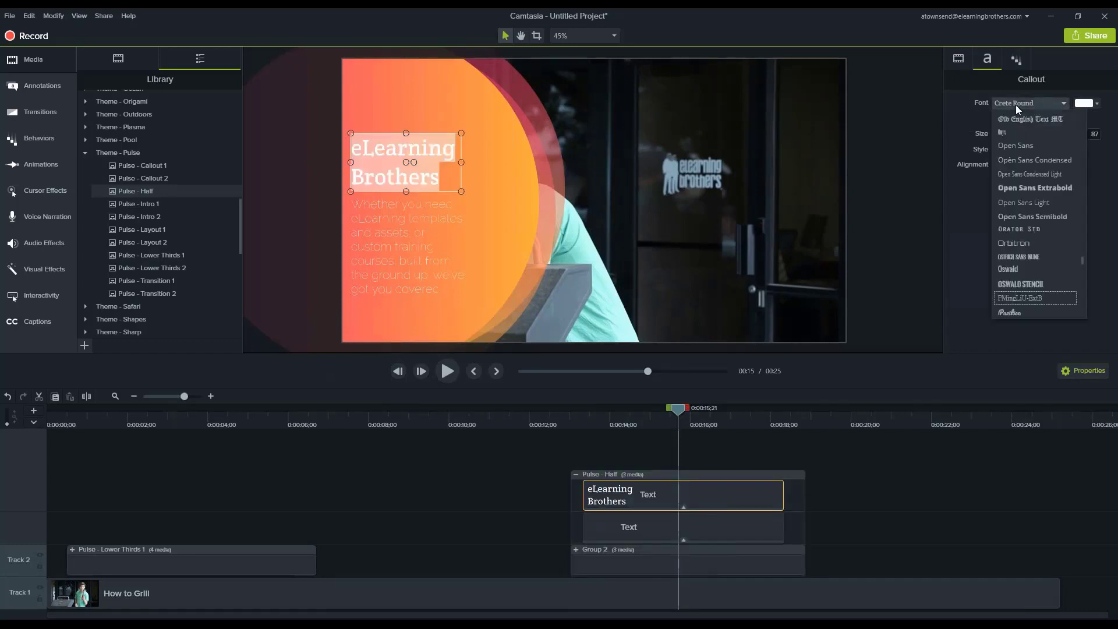
key("Return")
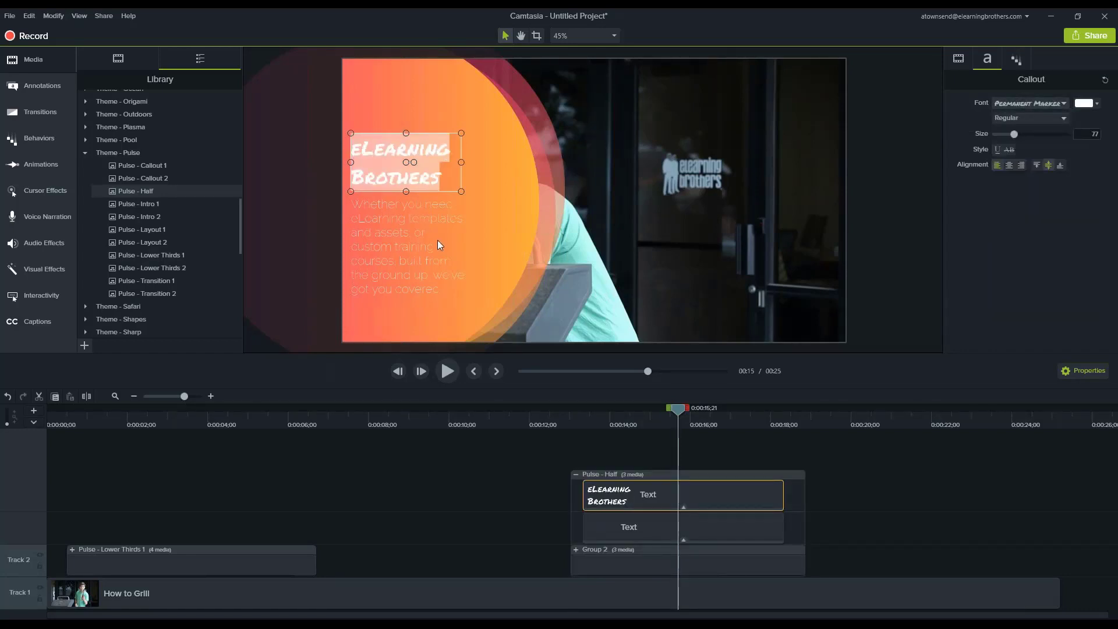
Set the font of the Pulse - Half description paragraph to Open Sans.
left_click(415, 243)
left_click(1022, 103)
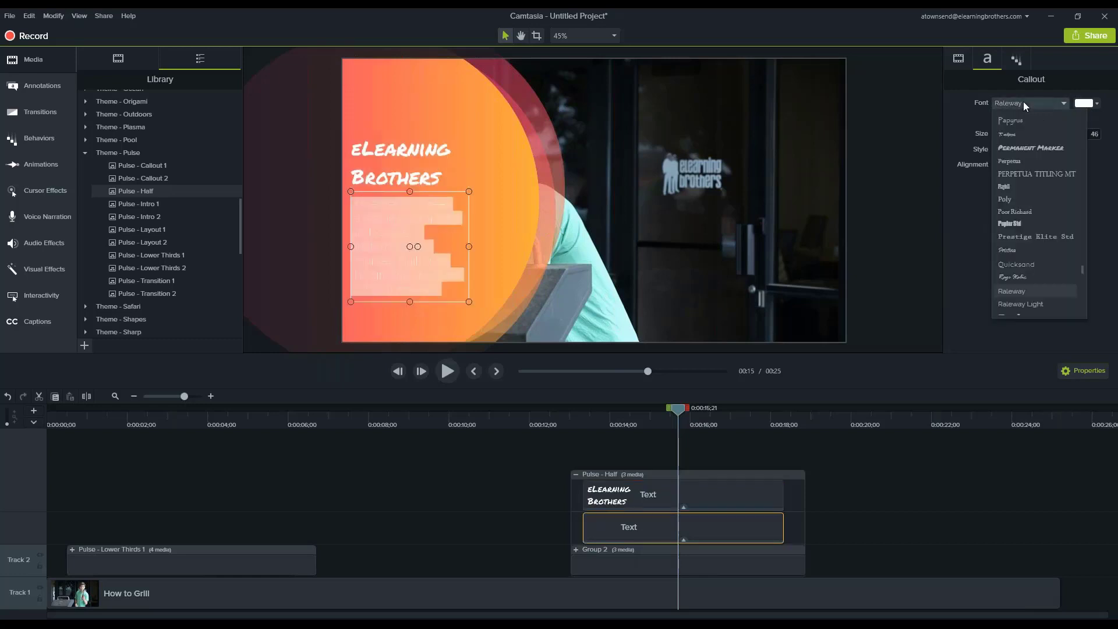
type("op")
key("Return")
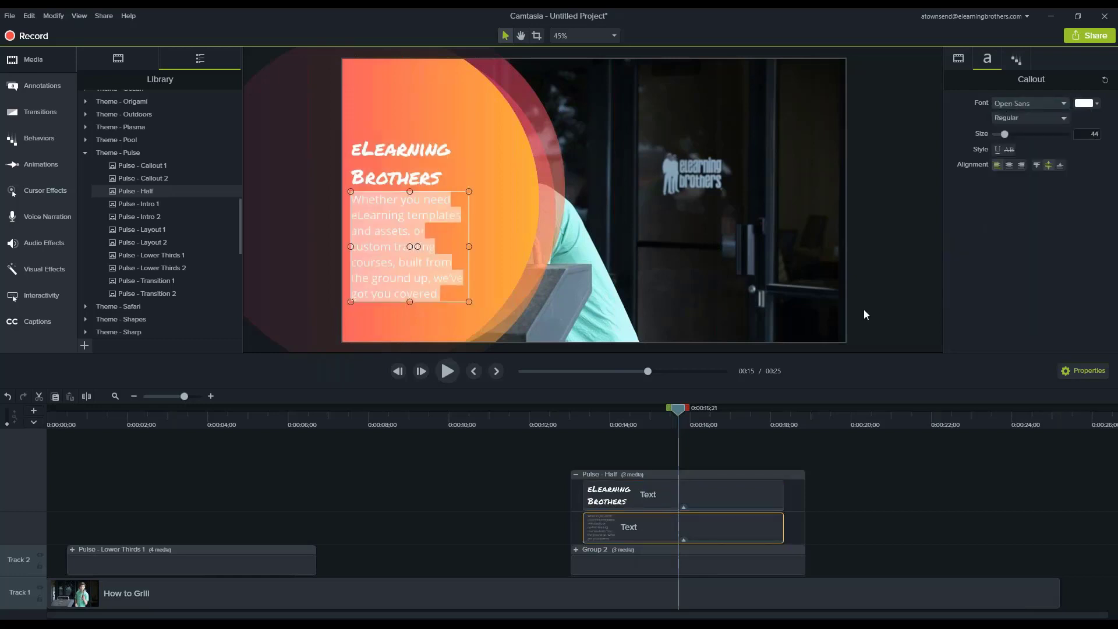
Scrub through Pulse - Half from about 0:00:13 to 0:00:15;14 to preview its restyled text.
left_click(632, 420)
left_click(584, 422)
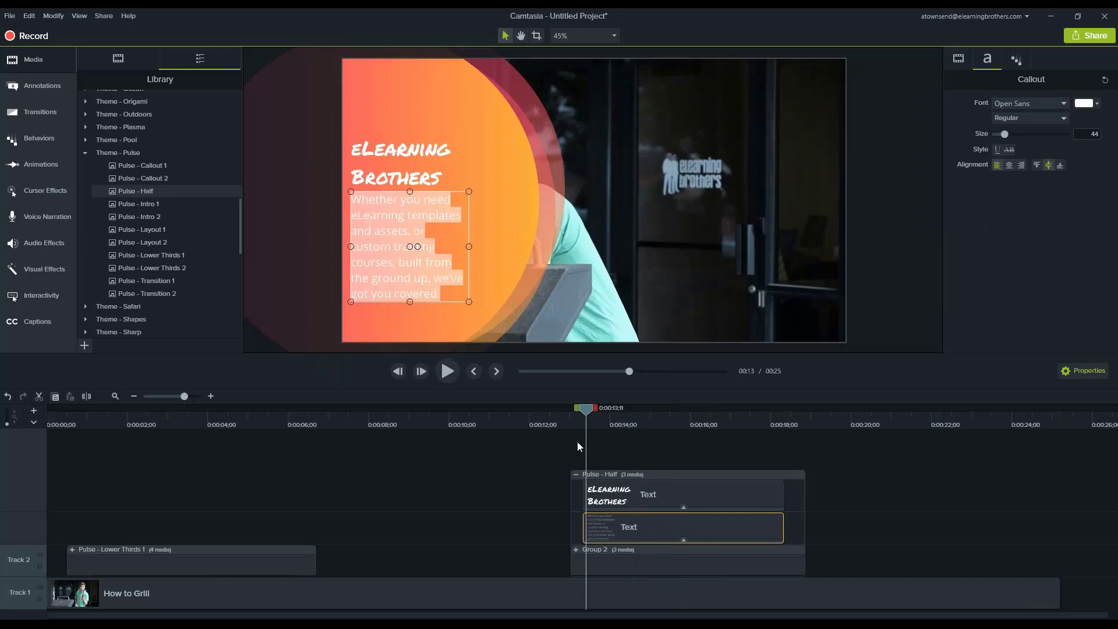
left_click_drag(558, 419, 659, 413)
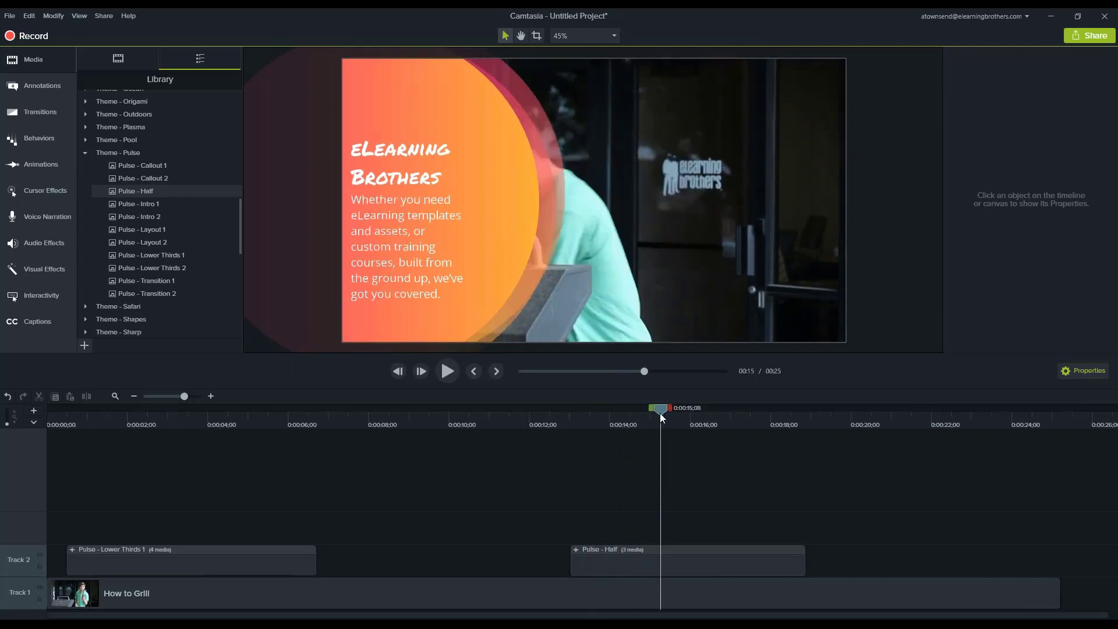
left_click(671, 410)
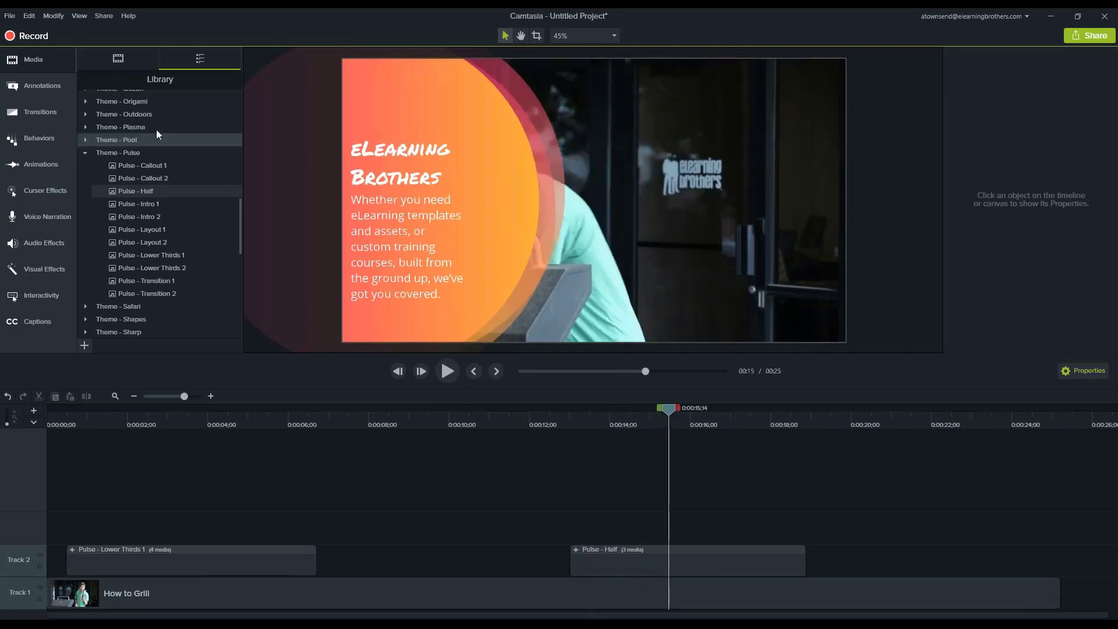
Add a Custom animation to How to Grill ending at about 0:00:13;16 and shift the video to X 202.0, Y 0.2.
left_click(36, 157)
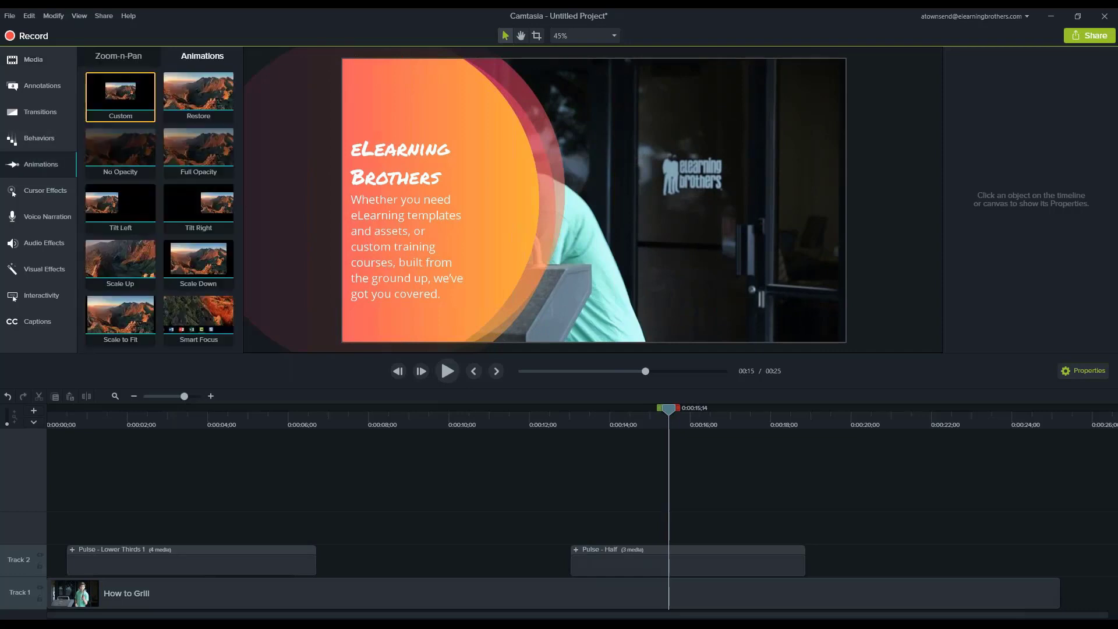
left_click_drag(127, 115, 577, 592)
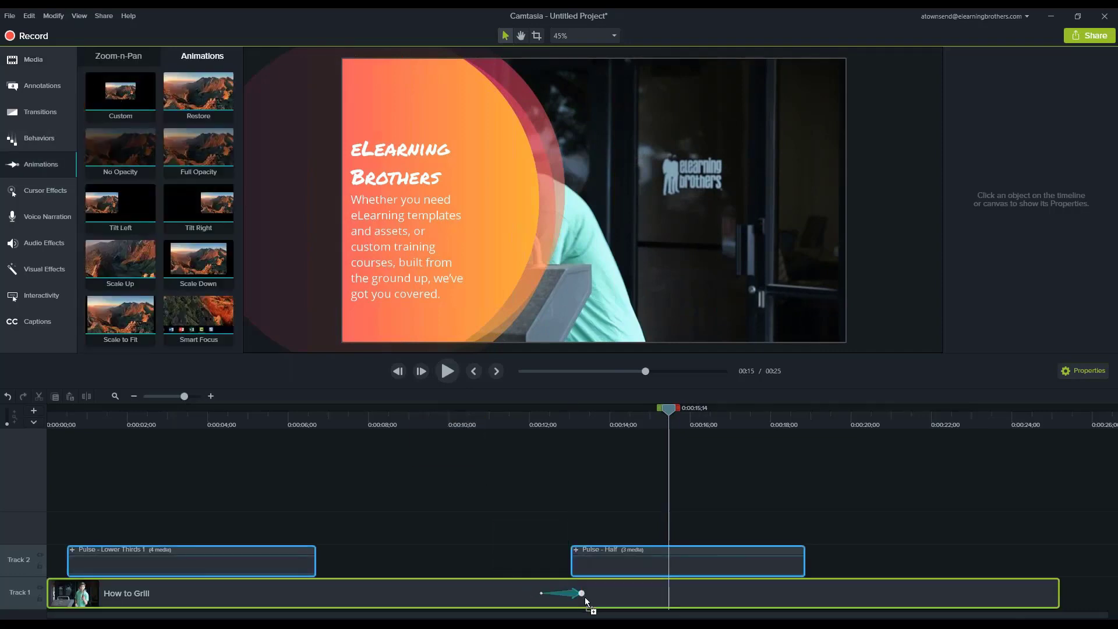
mouse_move(591, 418)
left_mouse_down()
mouse_move(549, 421)
mouse_move(587, 431)
left_mouse_up()
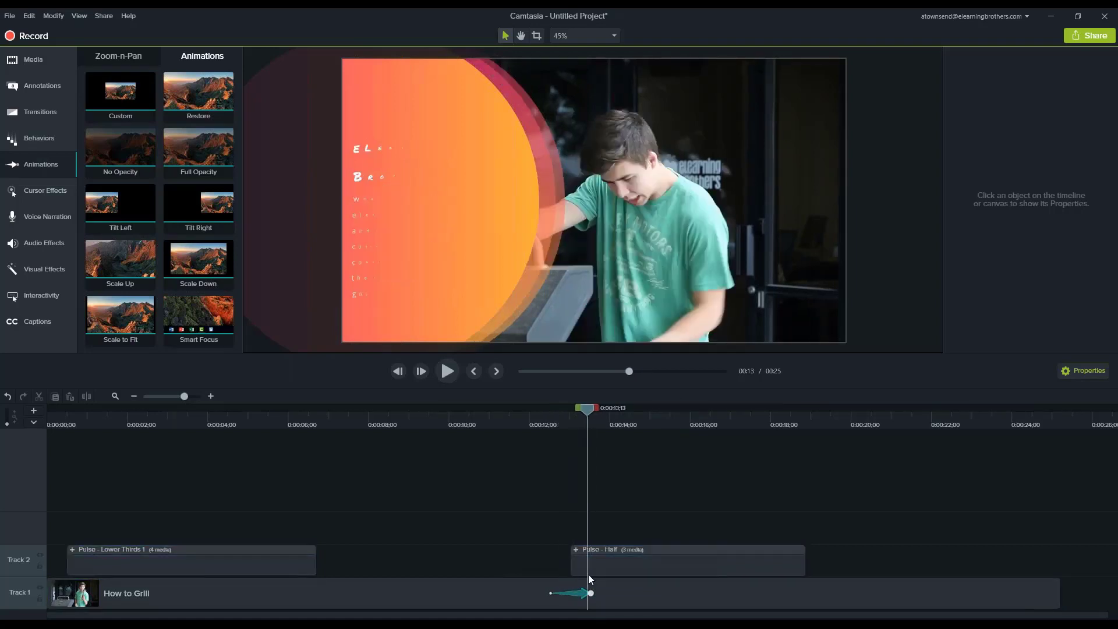
left_click(582, 594)
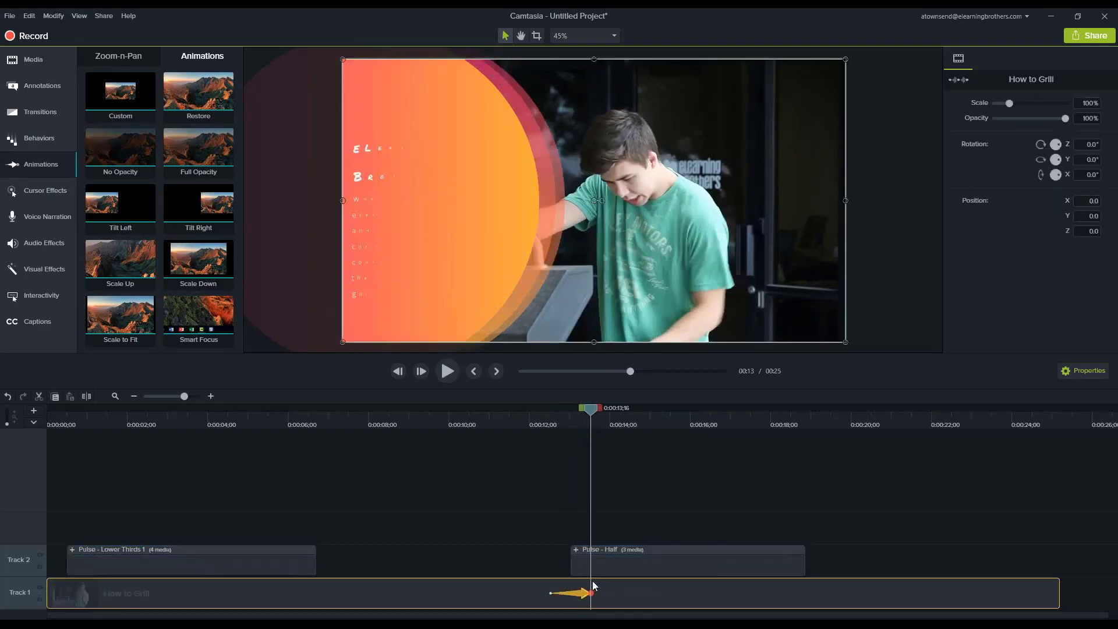
left_click_drag(771, 311, 826, 309)
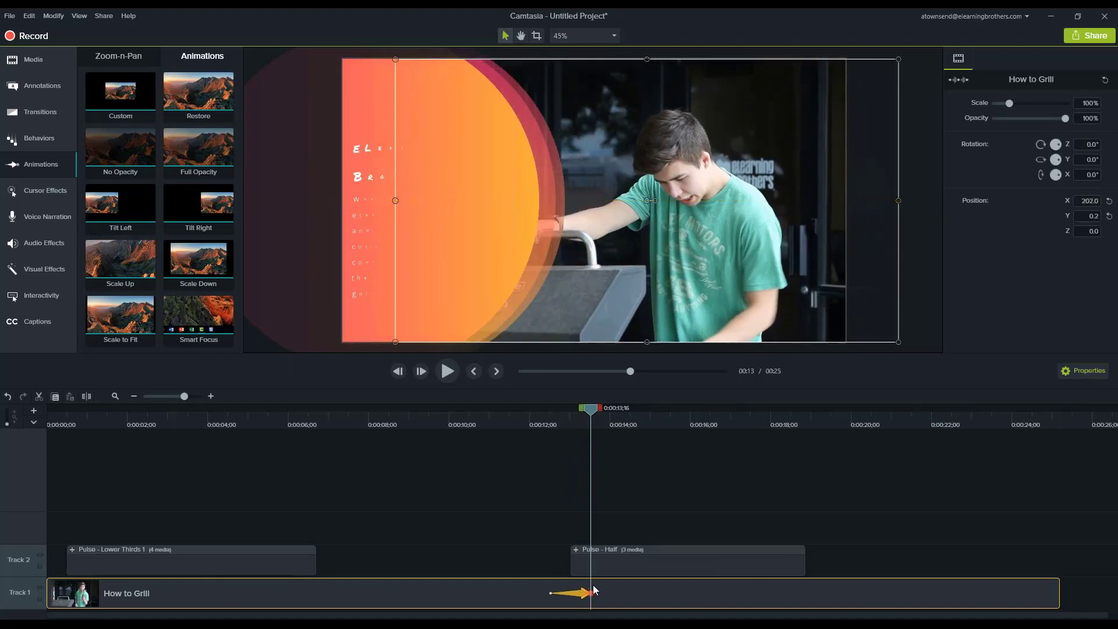
Check the Custom animation from 0:00:12;12, and delay and shorten it to run from about 0:00:13;07 to 0:00:13;26.
left_click(546, 417)
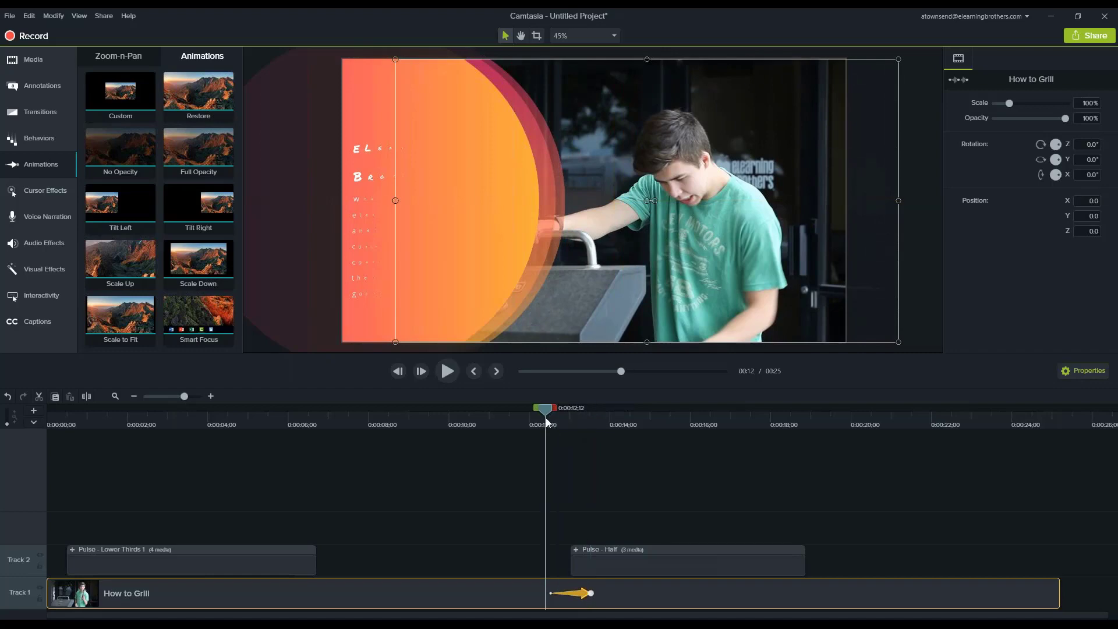
key("period")
key("period")
key("period")
key("period")
key("period")
key("period")
key("period")
key("period")
key("period")
key("period")
key("period")
key("period")
key("period")
key("period")
key("period")
key("period")
key("period")
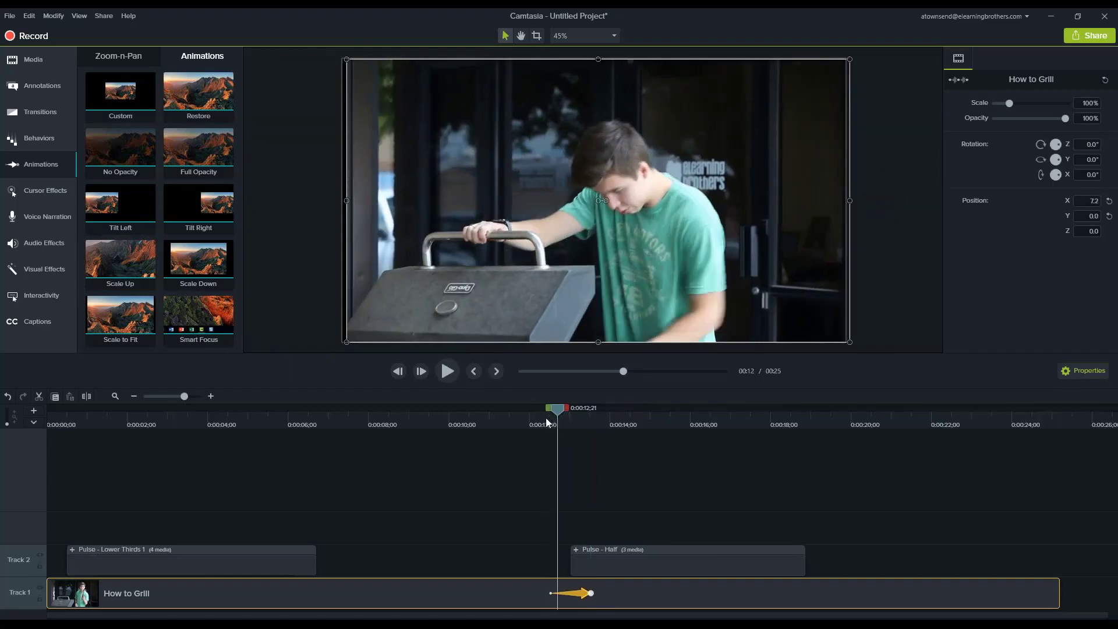
Step through the retimed Custom animation to 0:00:14;01 to compare the video's shift with Pulse - Half's entrance.
key("period")
key("period")
key("period")
key("period")
key("period")
key("period")
key("period")
key("period")
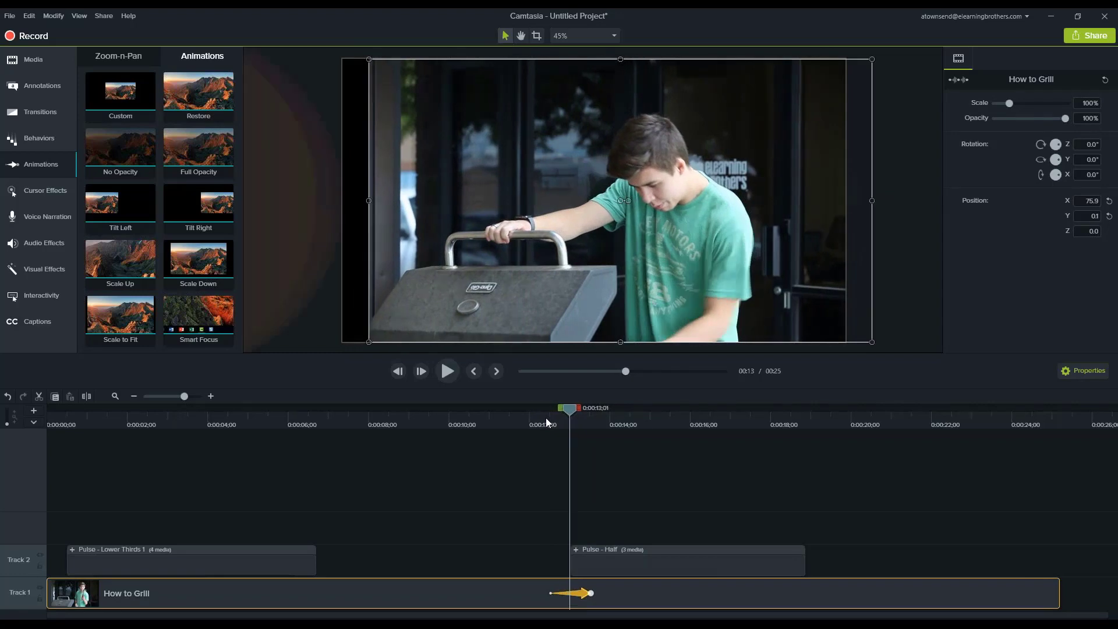
mouse_move(584, 593)
left_mouse_down()
mouse_move(615, 594)
mouse_move(604, 594)
left_mouse_up()
left_click(573, 419)
key("period")
key("period")
key("period")
key("period")
key("period")
key("period")
key("period")
key("period")
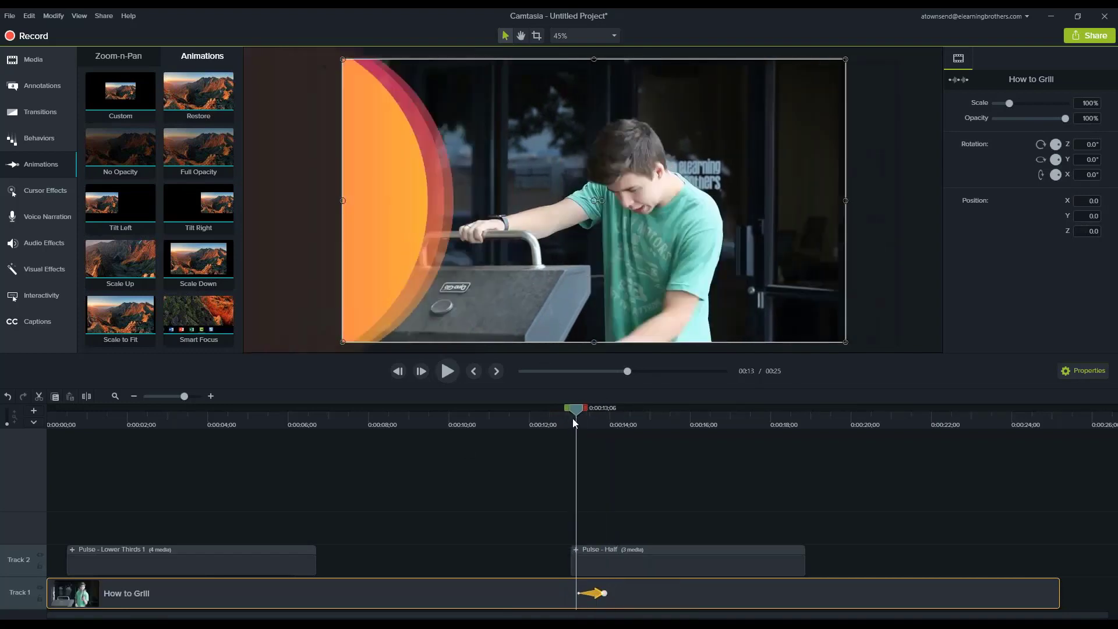
key("period")
key("period")
key("period")
key("period")
key("period")
key("period")
key("period")
key("period")
key("period")
key("period")
key("period")
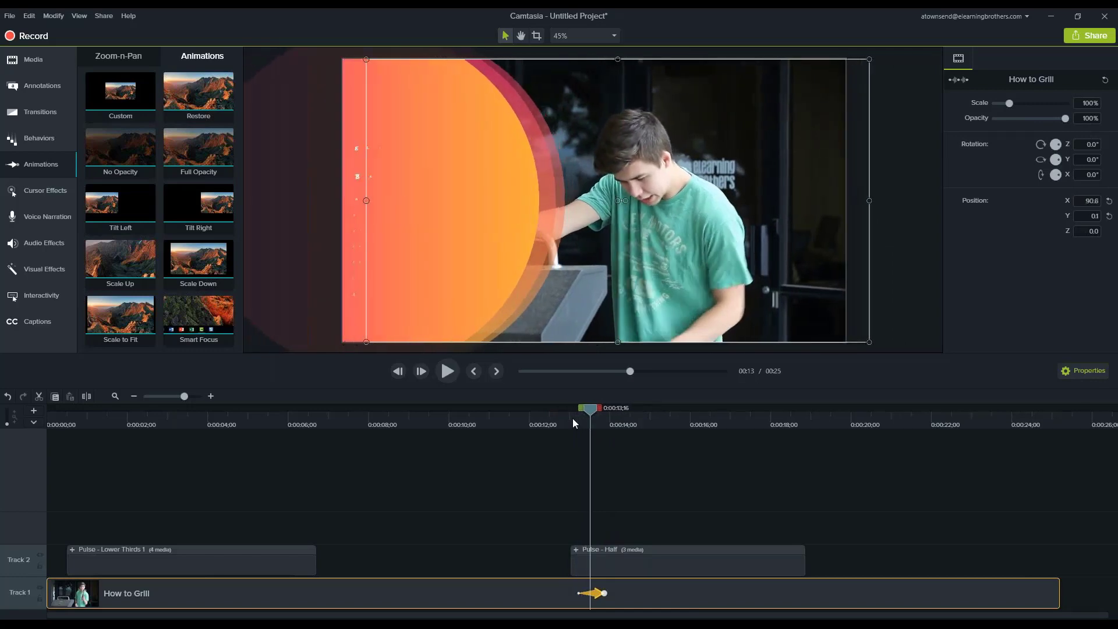
key("period")
key("period")
key("period")
key("period")
key("period")
key("period")
key("period")
key("period")
key("period")
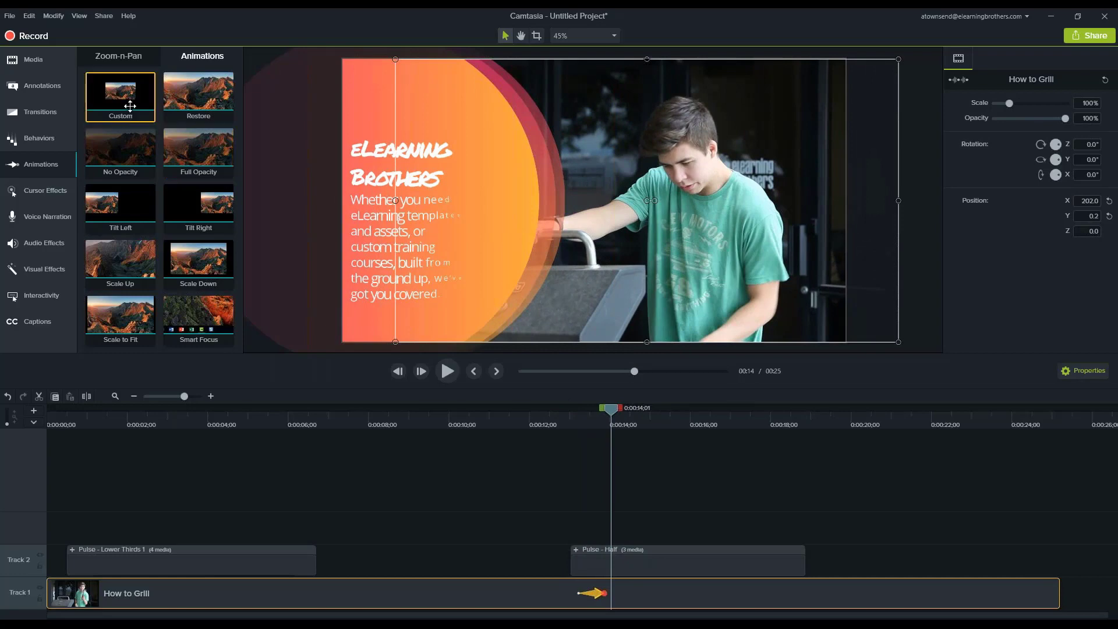
Add a Restore animation to How to Grill ending at Pulse - Half's end, and check it frame by frame from 0:00:17;27.
left_click_drag(195, 96, 804, 602)
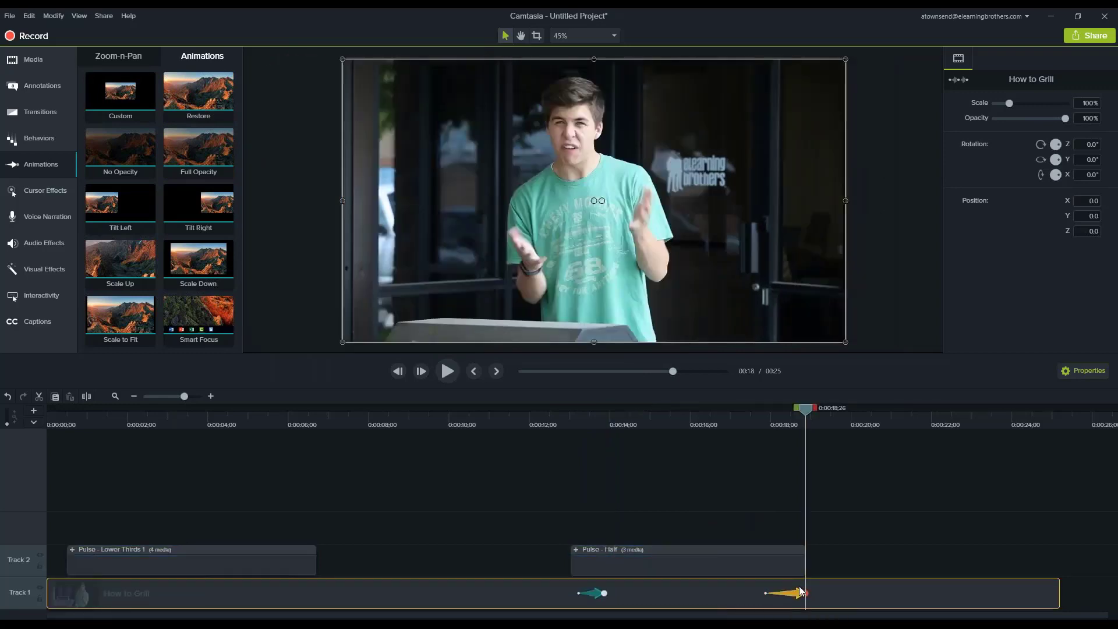
left_click(778, 421)
left_click_drag(779, 420, 768, 420)
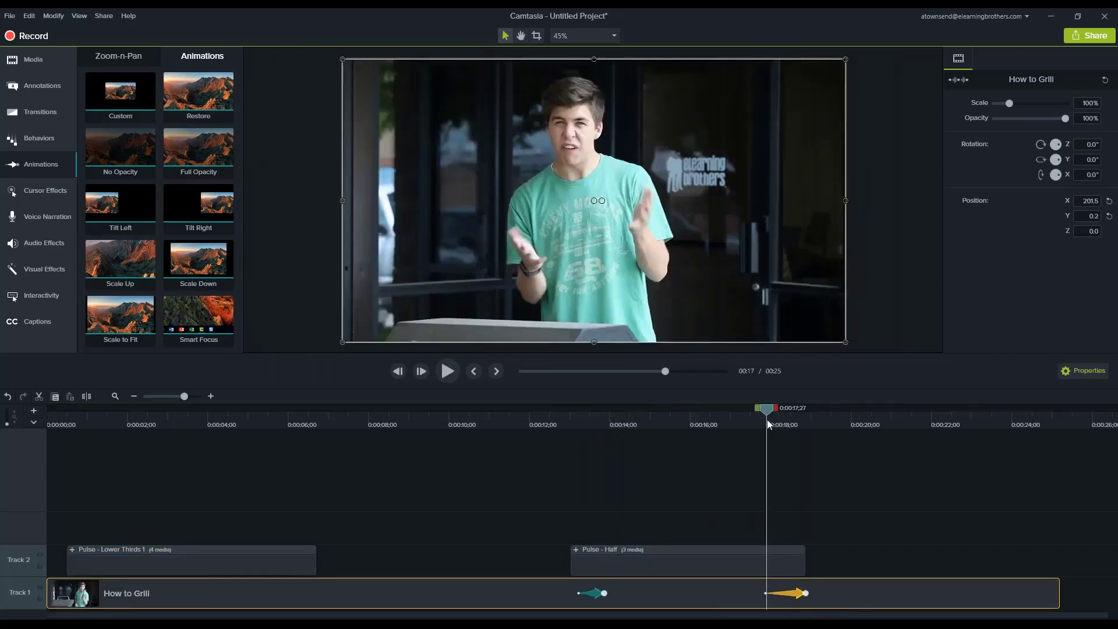
key("period")
key("period")
key("period")
key("period")
key("period")
key("period")
key("period")
key("period")
key("period")
key("period")
key("period")
key("period")
key("period")
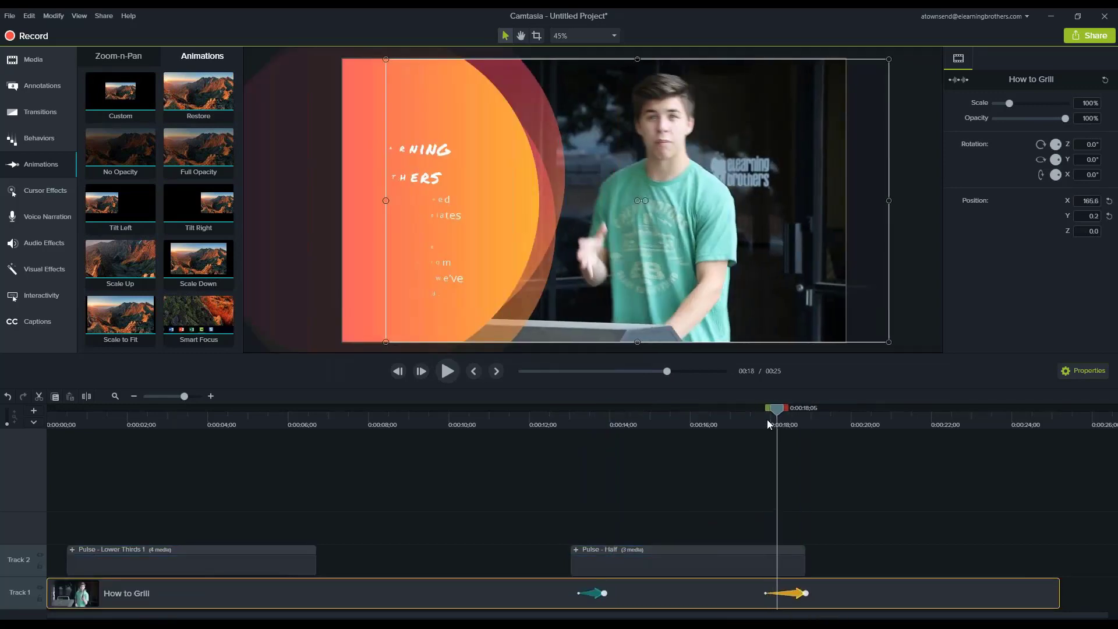
key("period")
key("period")
key("period")
key("period")
key("period")
key("period")
key("period")
key("period")
key("period")
key("period")
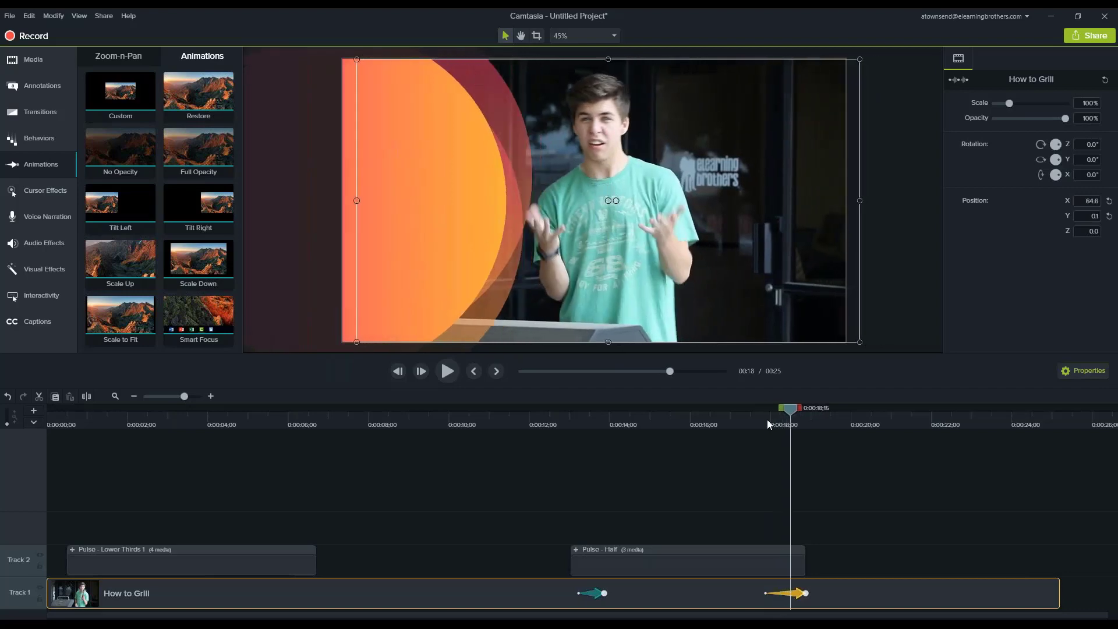
key("period")
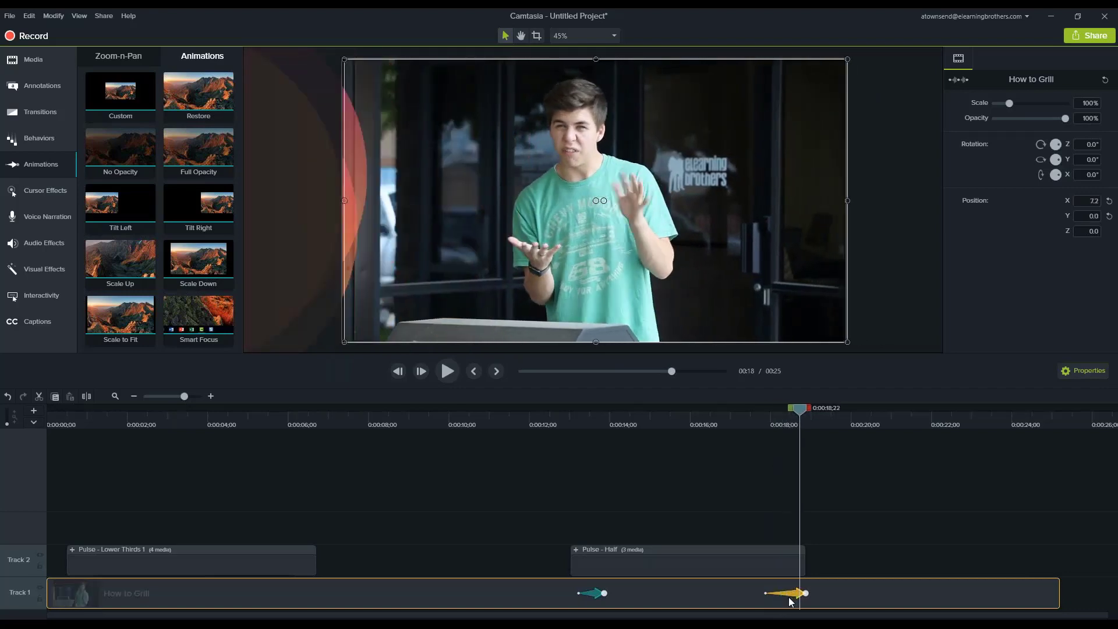
Shorten the Restore animation to start at about 0:00:18;07, and step through it to 0:00:18;27.
left_click_drag(768, 594, 781, 594)
key("period")
key("period")
key("period")
key("period")
key("period")
key("period")
key("period")
key("period")
key("period")
key("period")
key("period")
key("period")
key("period")
key("period")
key("period")
key("period")
key("period")
key("period")
key("period")
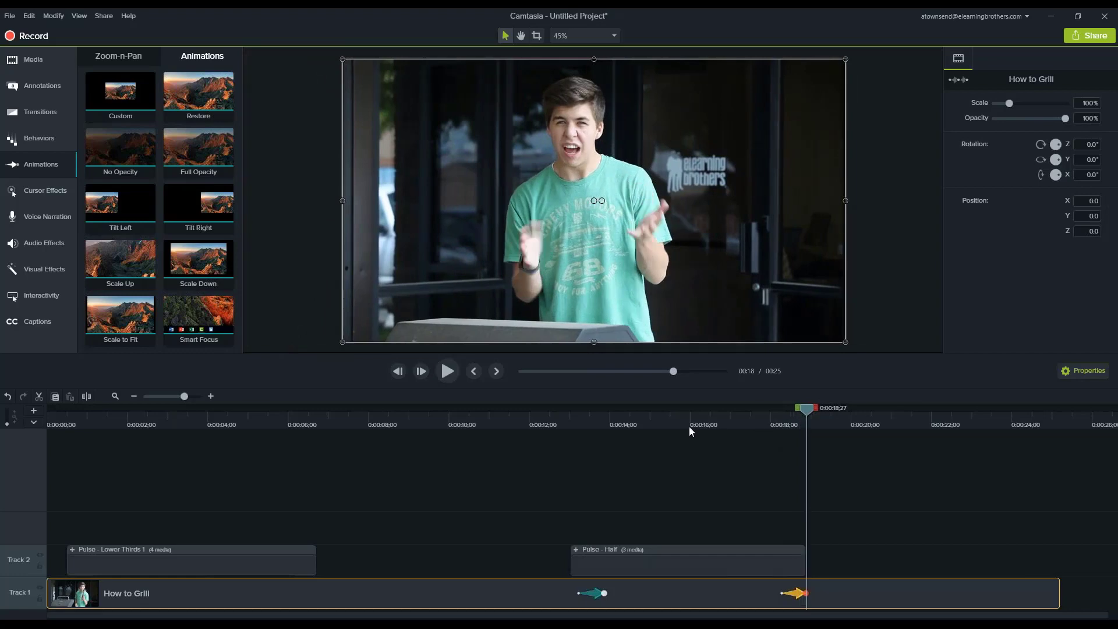
View the frames at 0:00:16;00, 0:00:03;12 and 0:00:04;06 to review both Pulse assets.
left_click(691, 425)
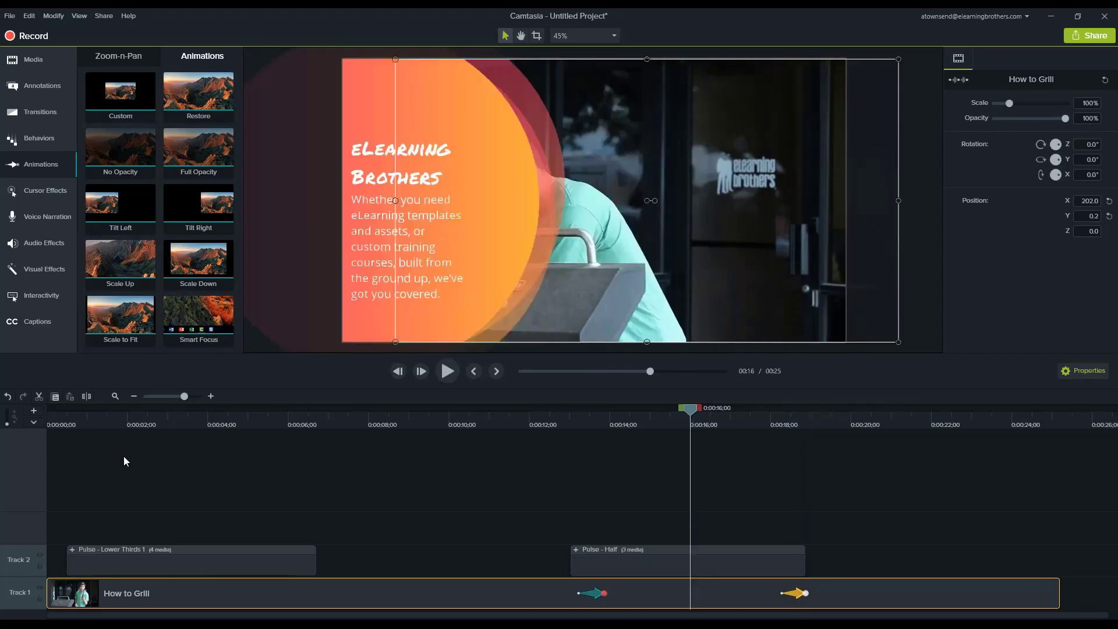
left_click(184, 424)
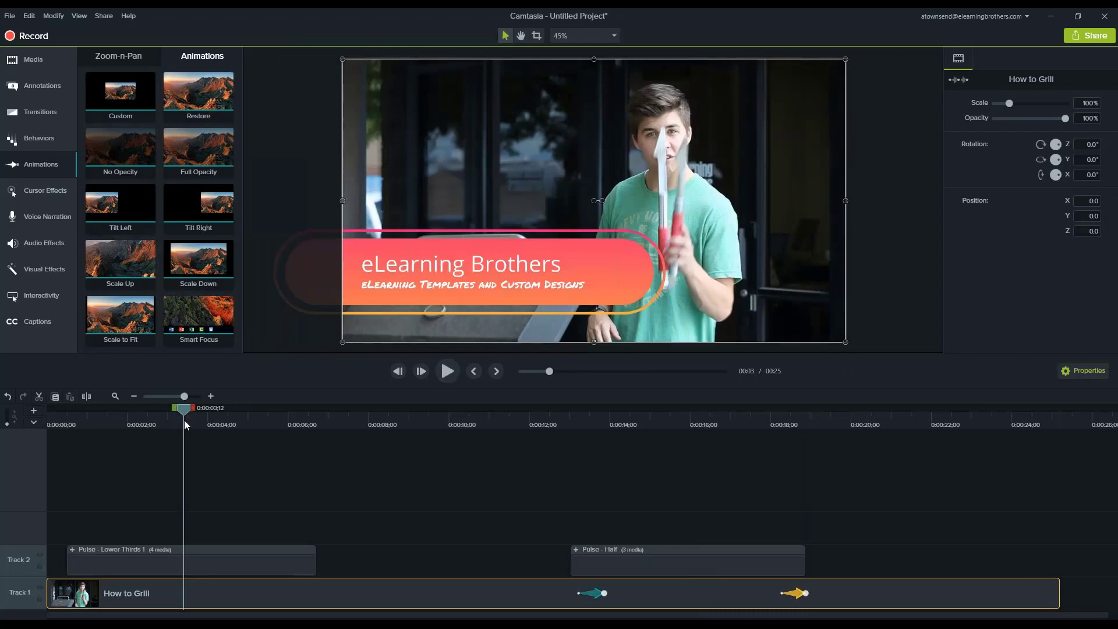
left_click(214, 425)
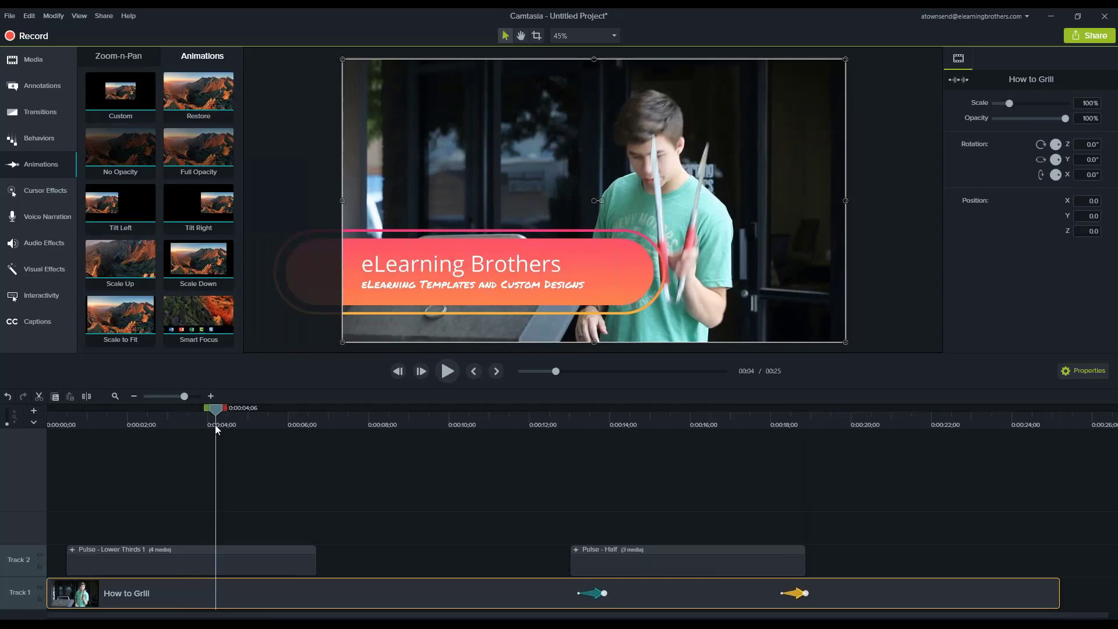
Start producing the project as a local file with the Custom production settings preset.
left_click(1067, 37)
mouse_move(1052, 168)
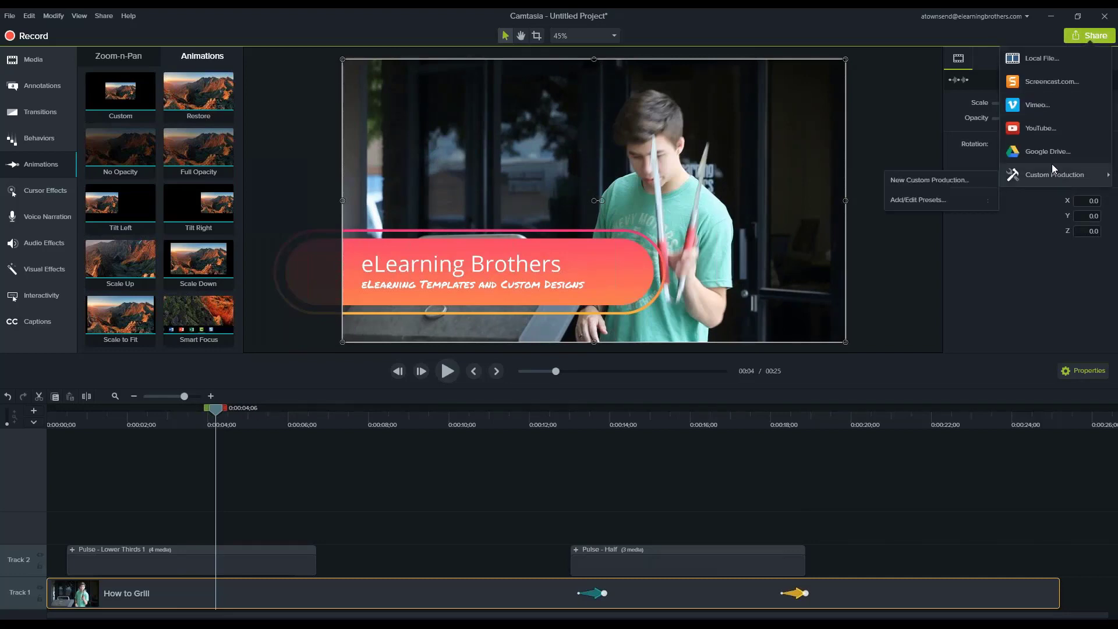
left_click(1038, 60)
left_click_drag(592, 146, 556, 151)
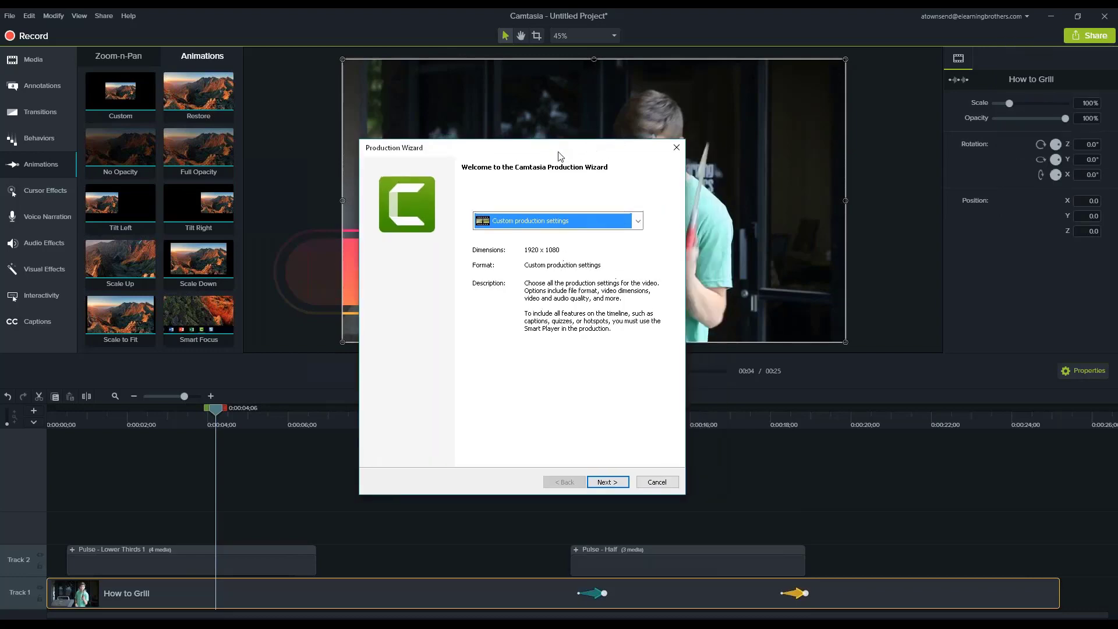
left_click(638, 221)
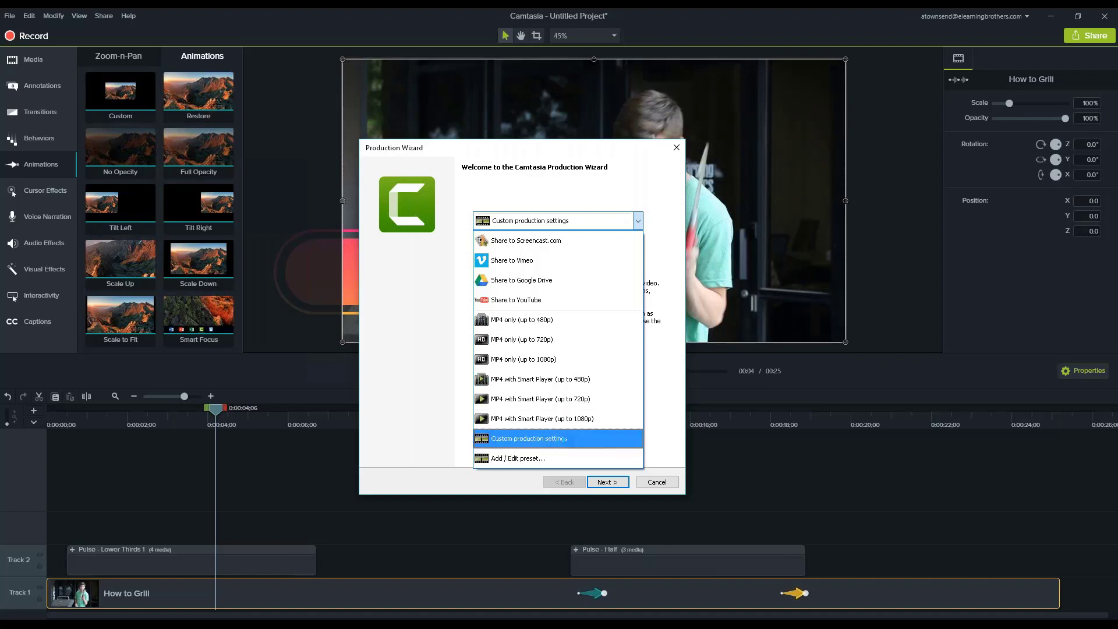
left_click(570, 438)
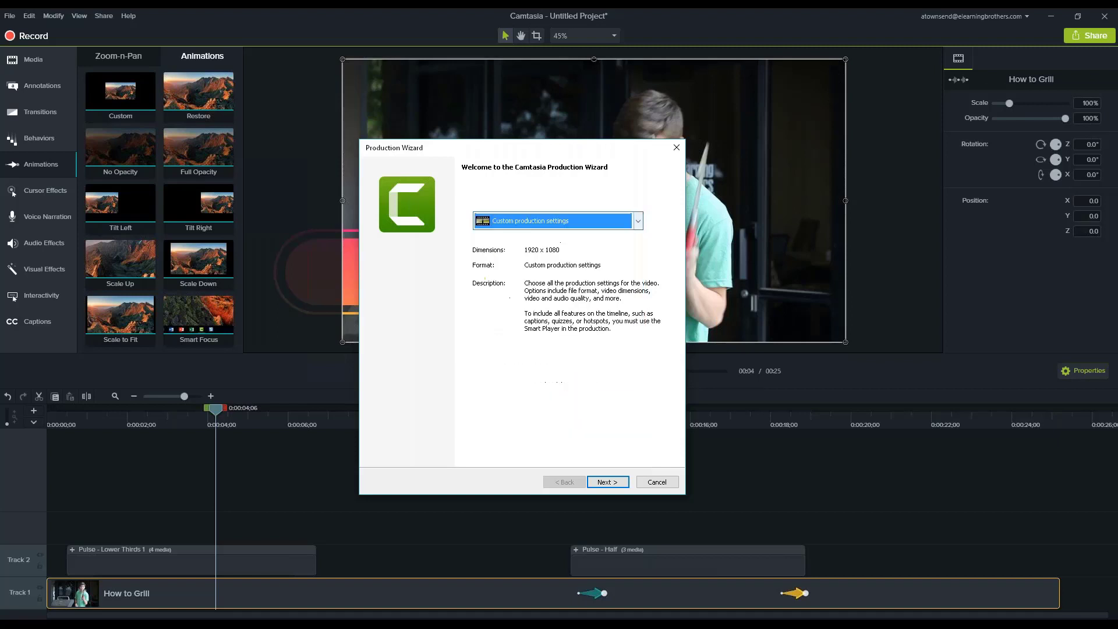
Keep the MP4 - Smart Player (HTML5) format and turn off Produce with controller.
left_click(609, 482)
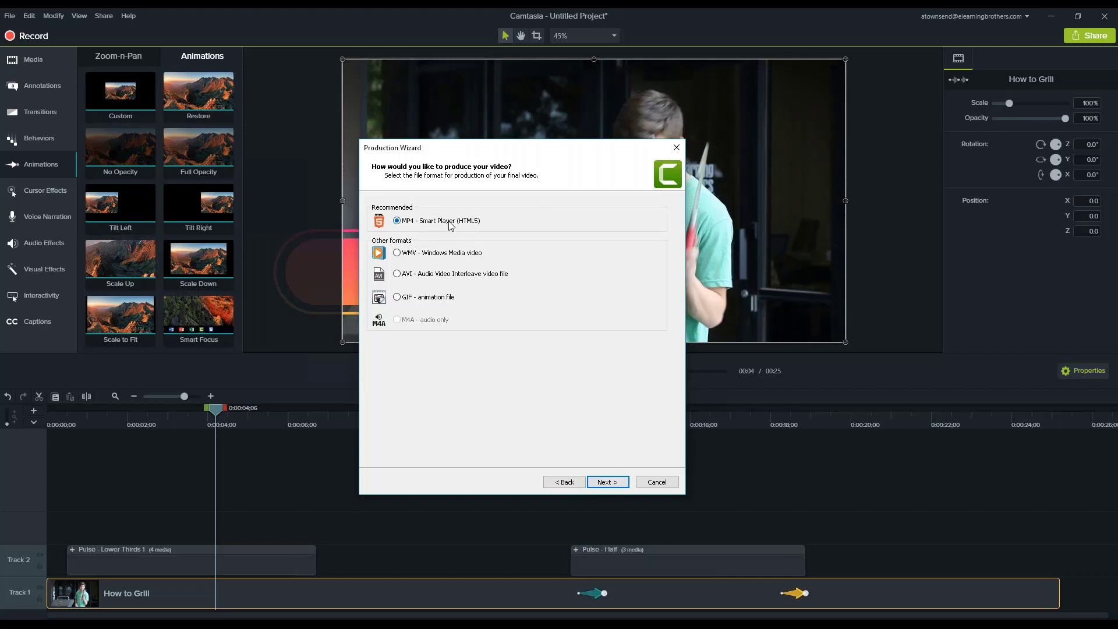
left_click(607, 482)
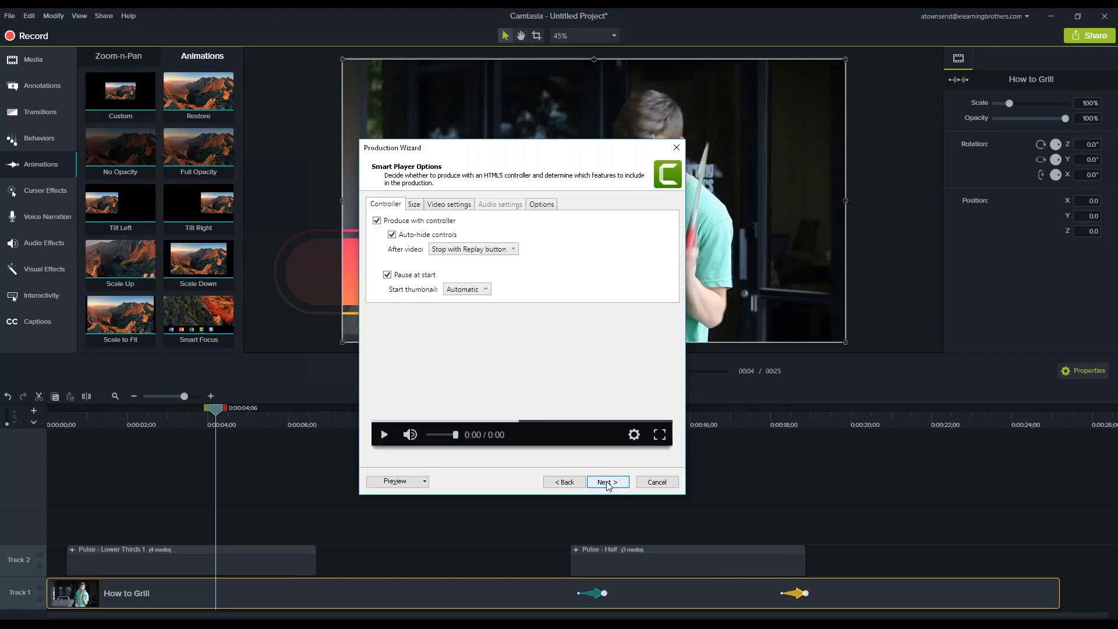
left_click(376, 221)
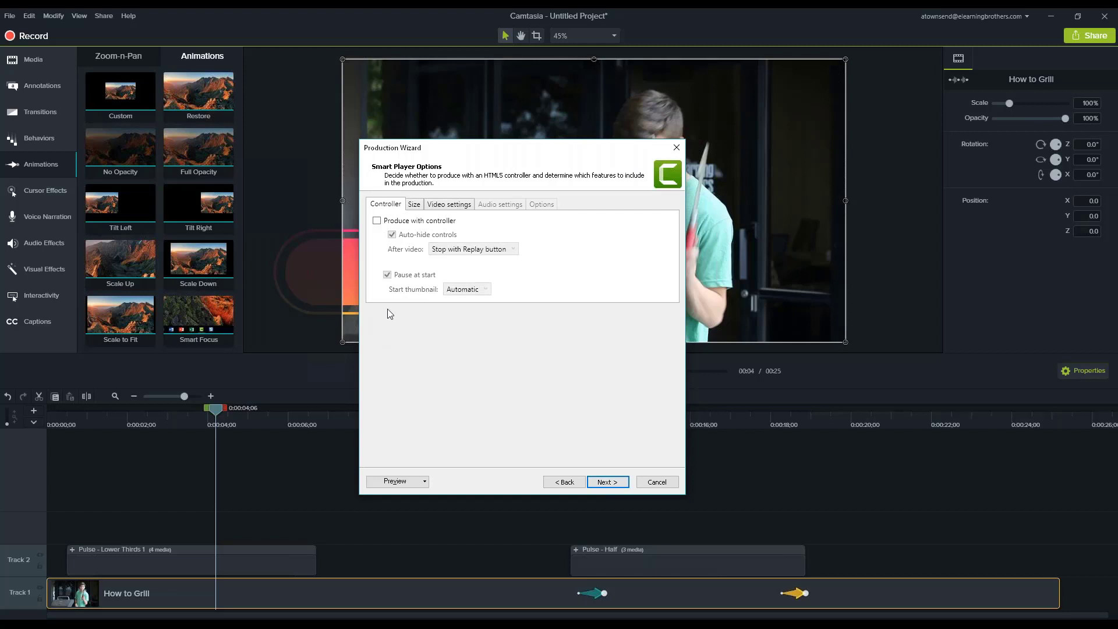
Keep Produce with controller off, and try a video width of 1000 before restoring it to 480.
left_click(377, 222)
left_click(377, 221)
left_click(414, 205)
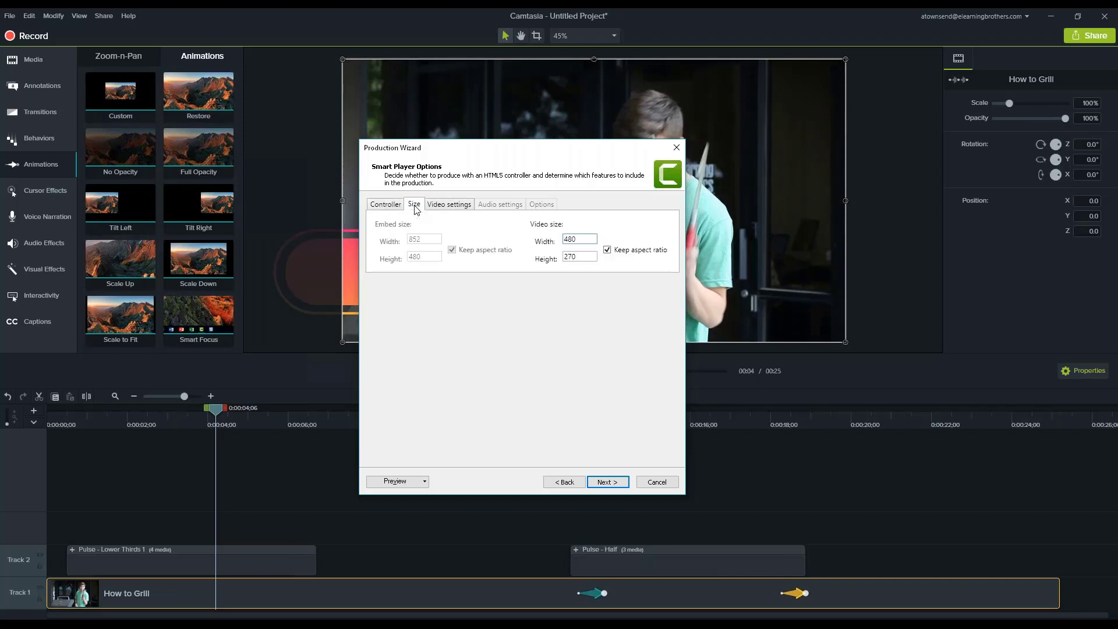
double_click(577, 239)
type("10")
type("00")
key("BackSpace")
key("BackSpace")
key("BackSpace")
key("BackSpace")
type("480")
Try the Quality encoding mode in the video settings.
left_click(450, 209)
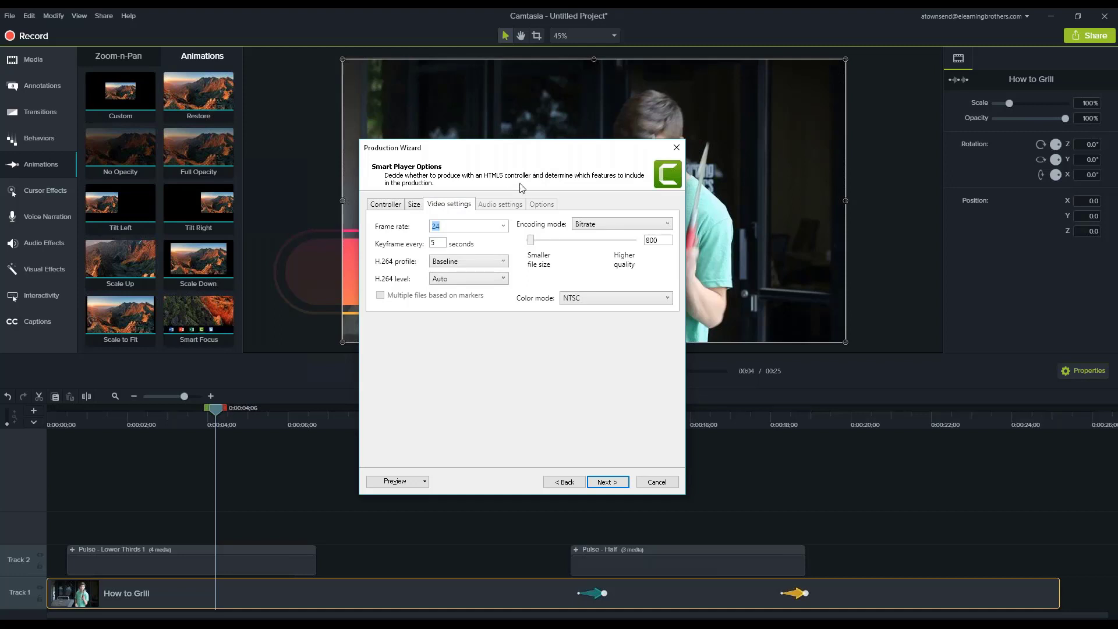
left_click(600, 225)
left_click(607, 240)
Set the frame rate to 24 and keep the NTSC color mode.
left_click_drag(452, 229, 404, 236)
type("24")
left_click(577, 300)
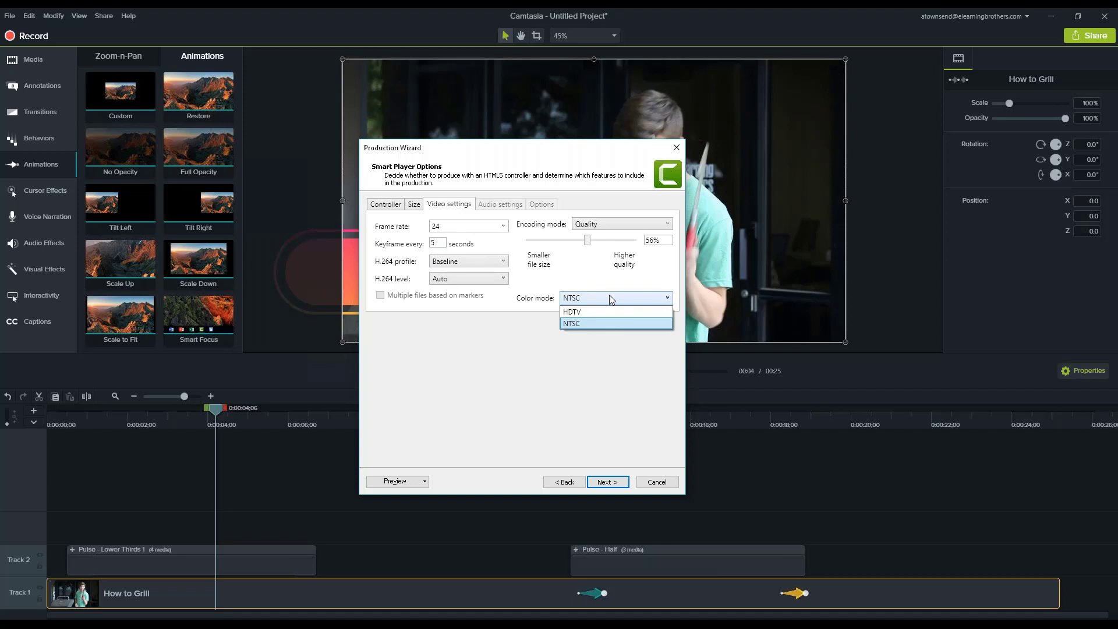
left_click(609, 295)
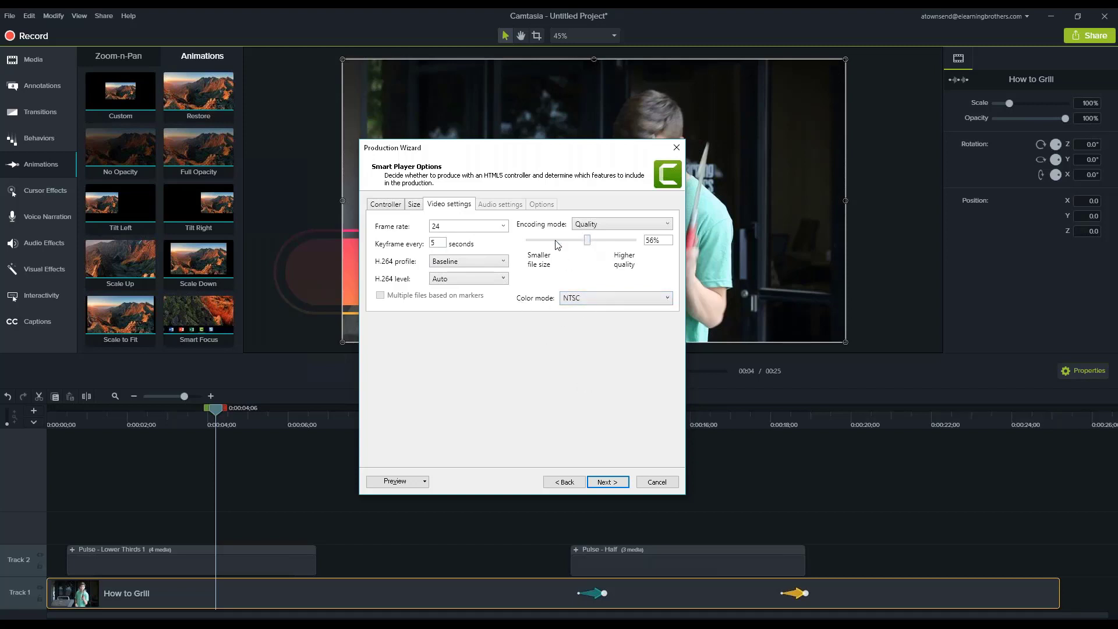
Set the encoding mode to Bitrate with a value of 800, after trying 1200, and accept the player options.
left_click(615, 224)
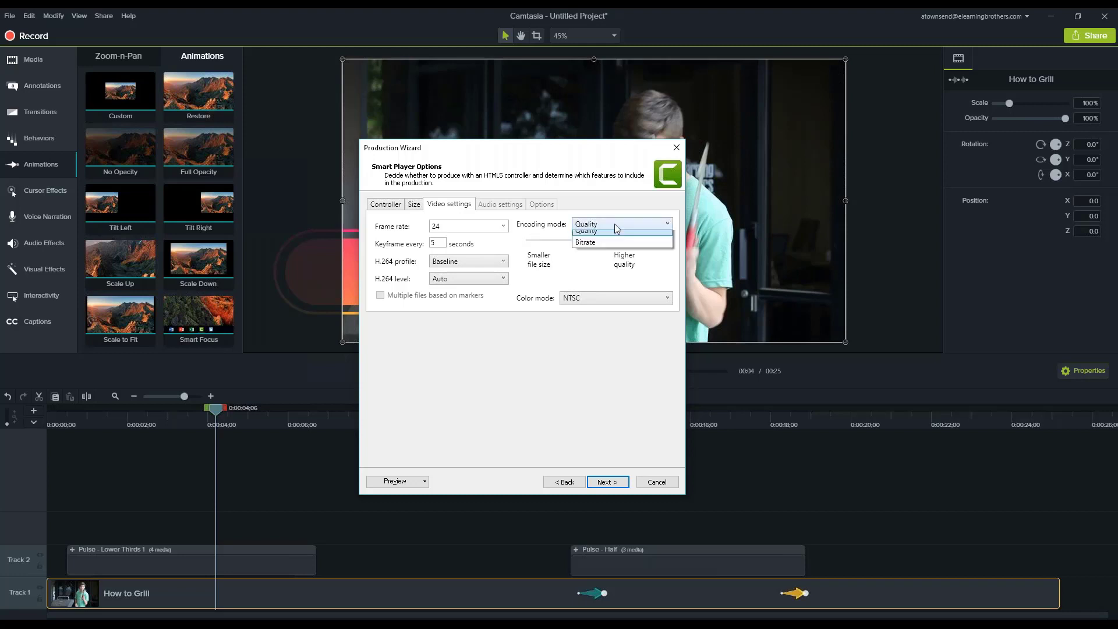
left_click(592, 251)
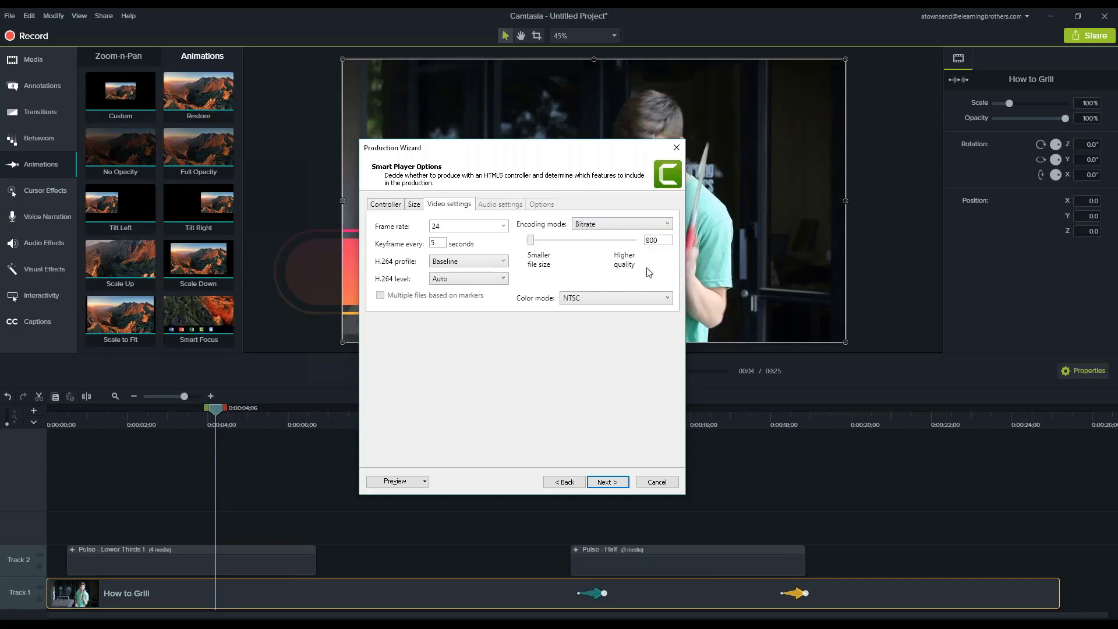
mouse_move(531, 240)
left_mouse_down()
mouse_move(612, 249)
mouse_move(526, 246)
left_mouse_up()
key("Tab")
type("1200")
left_click_drag(664, 240, 637, 250)
type("800")
left_click(605, 481)
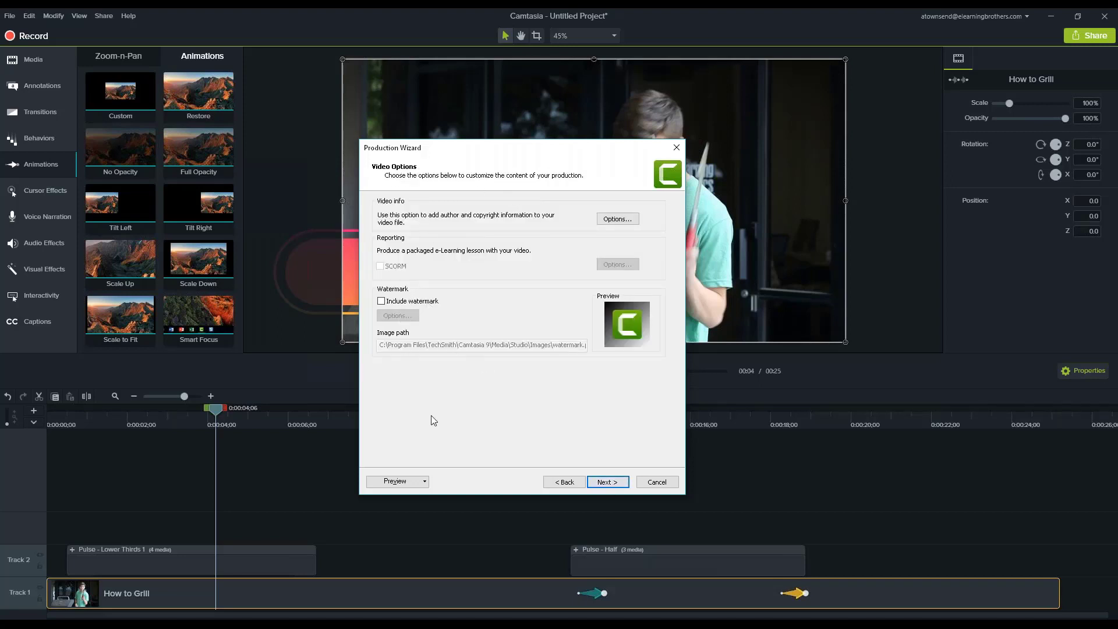
Name the production Bill Lectora and cancel the Production Wizard.
left_click(607, 482)
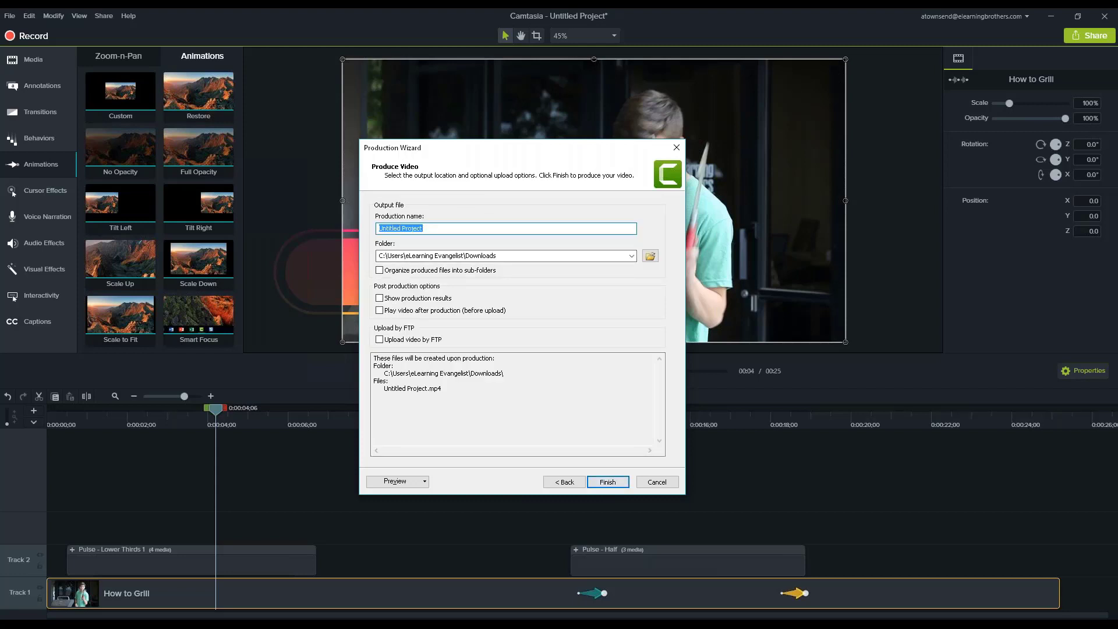
type("Bill Lectora")
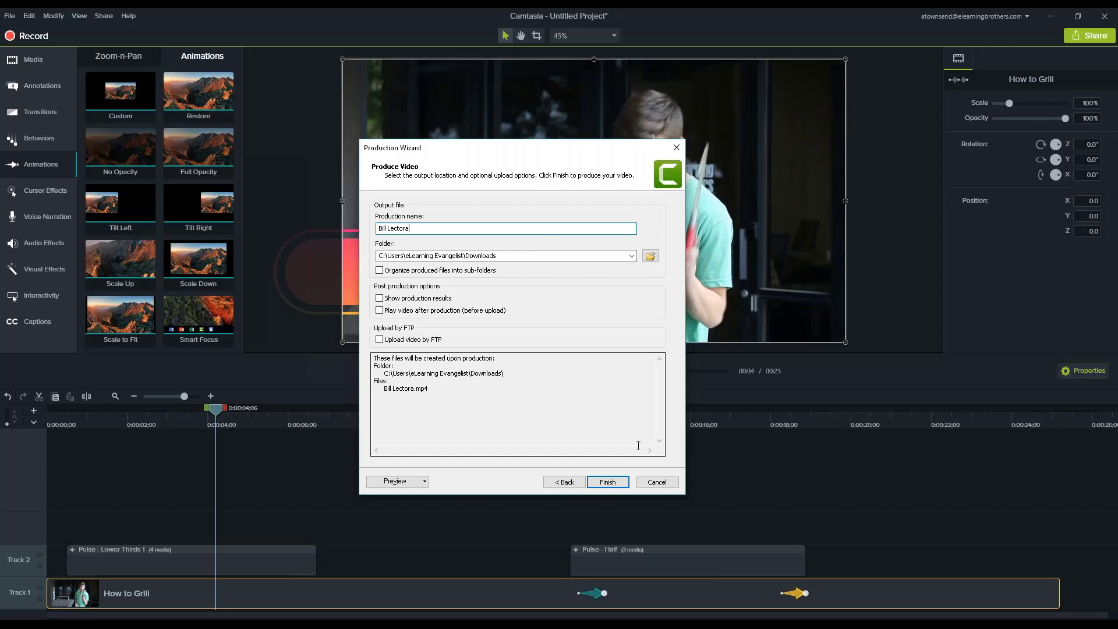
left_click(673, 483)
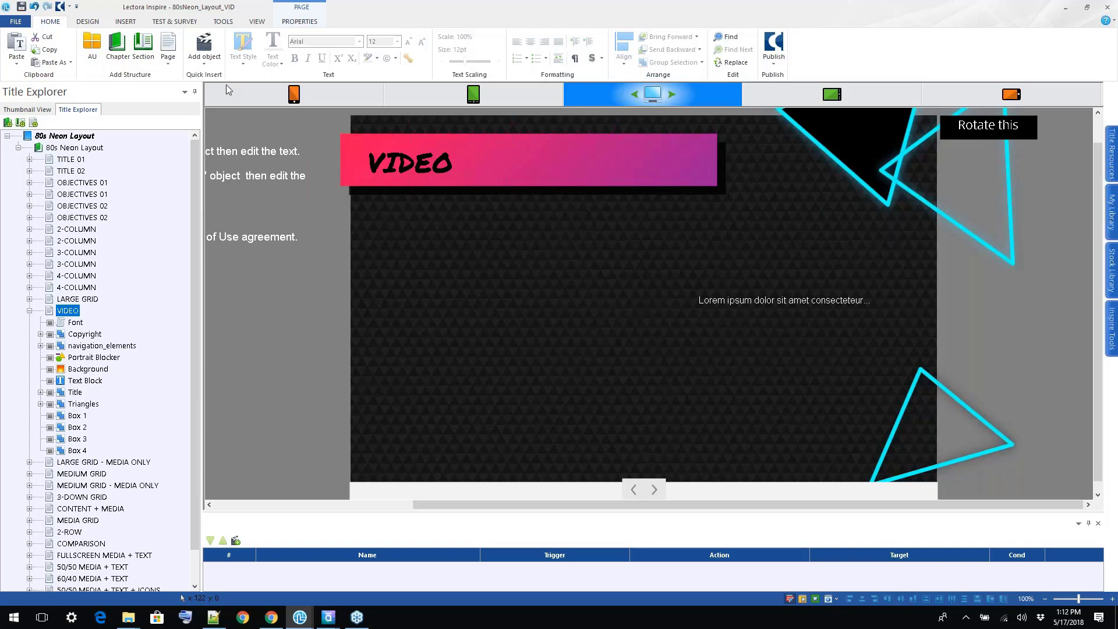
In Lectora Inspire, add the Bill Lectora video file from the Desktop to the VIDEO page.
left_click(124, 22)
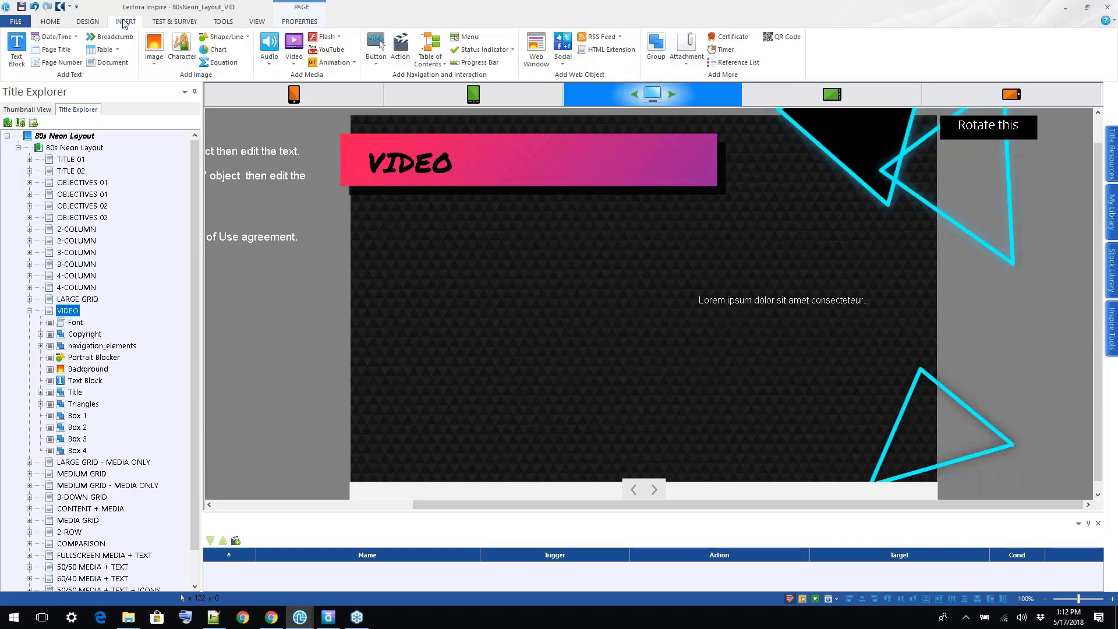
left_click(299, 64)
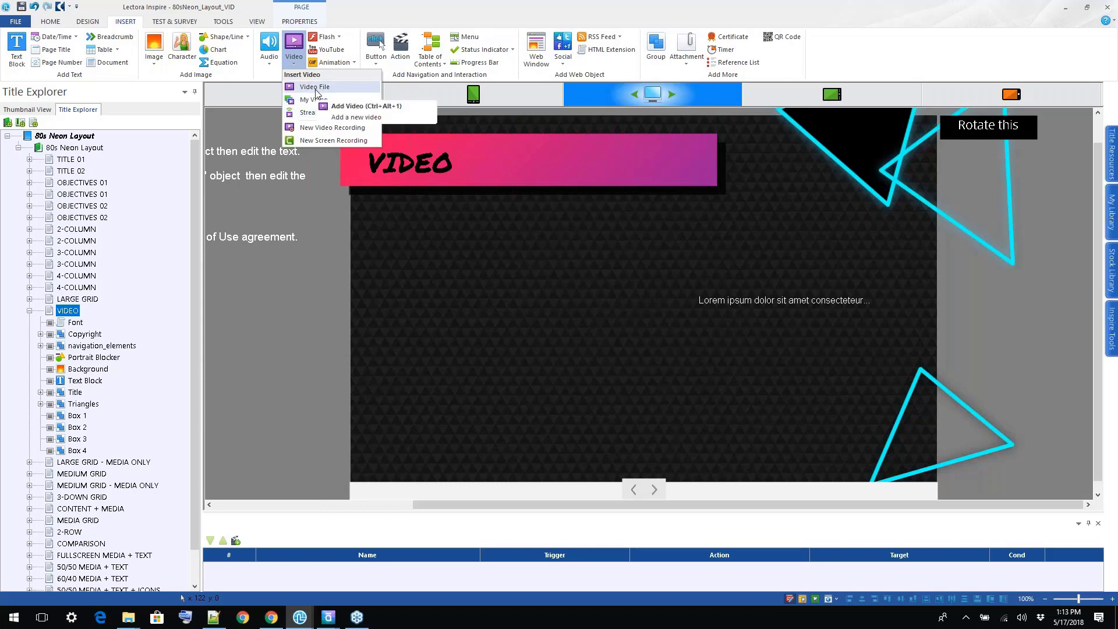
left_click(315, 87)
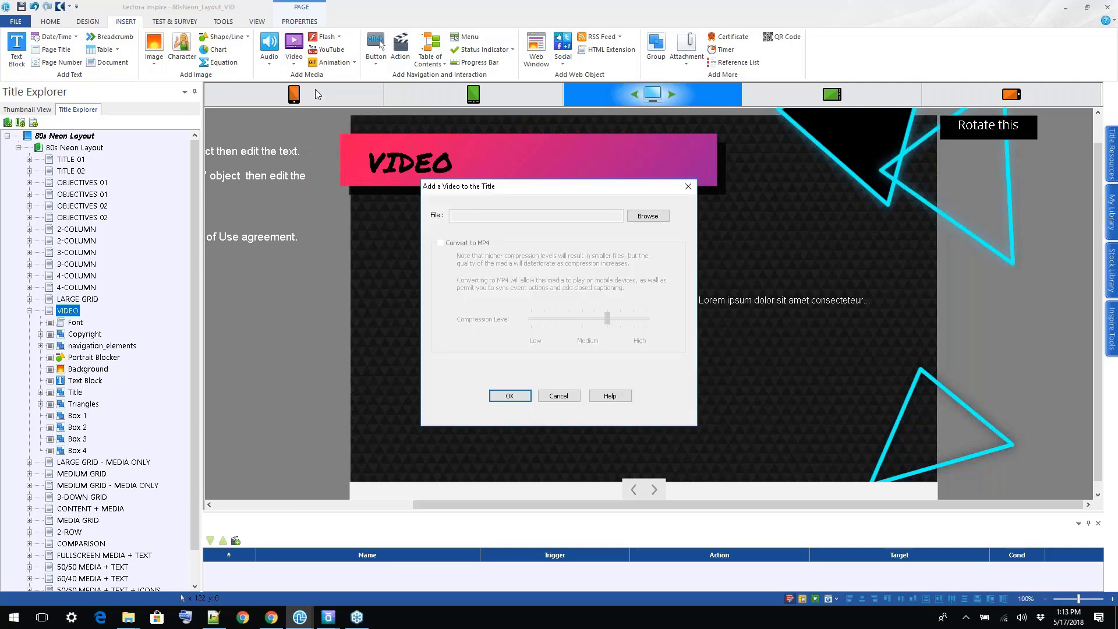
left_click(648, 216)
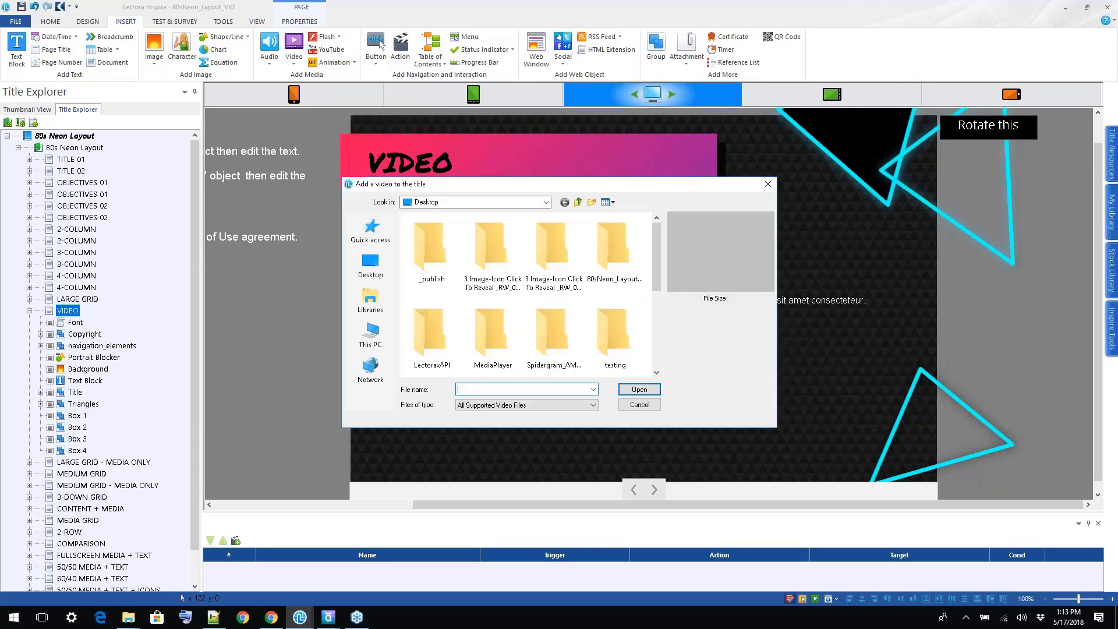
left_click_drag(557, 182, 622, 136)
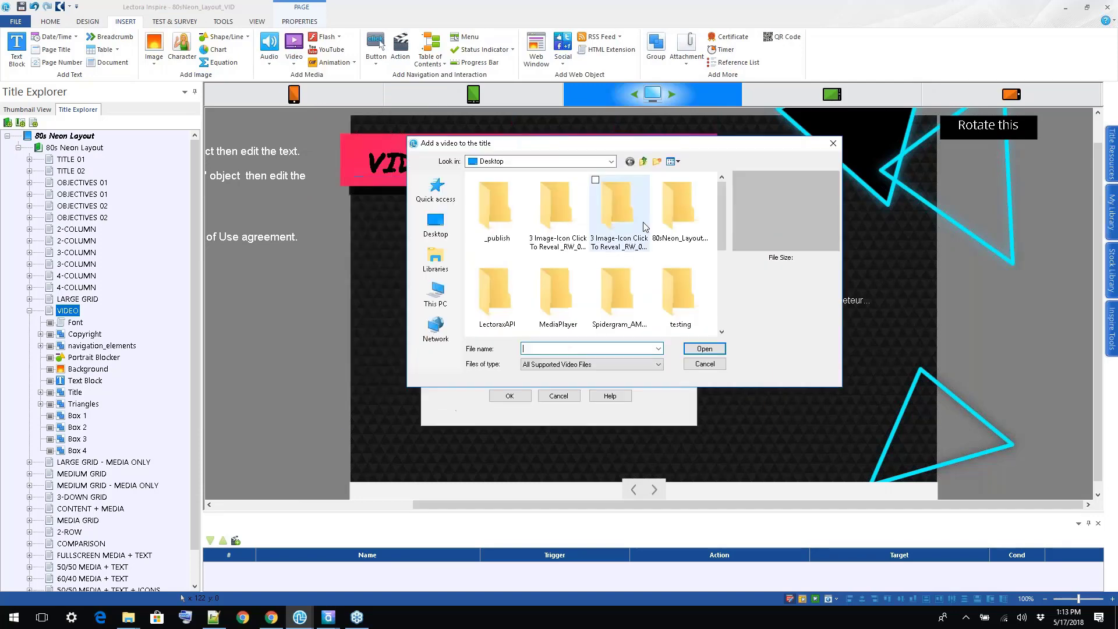
scroll(594, 274, "down", 3)
left_click(496, 285)
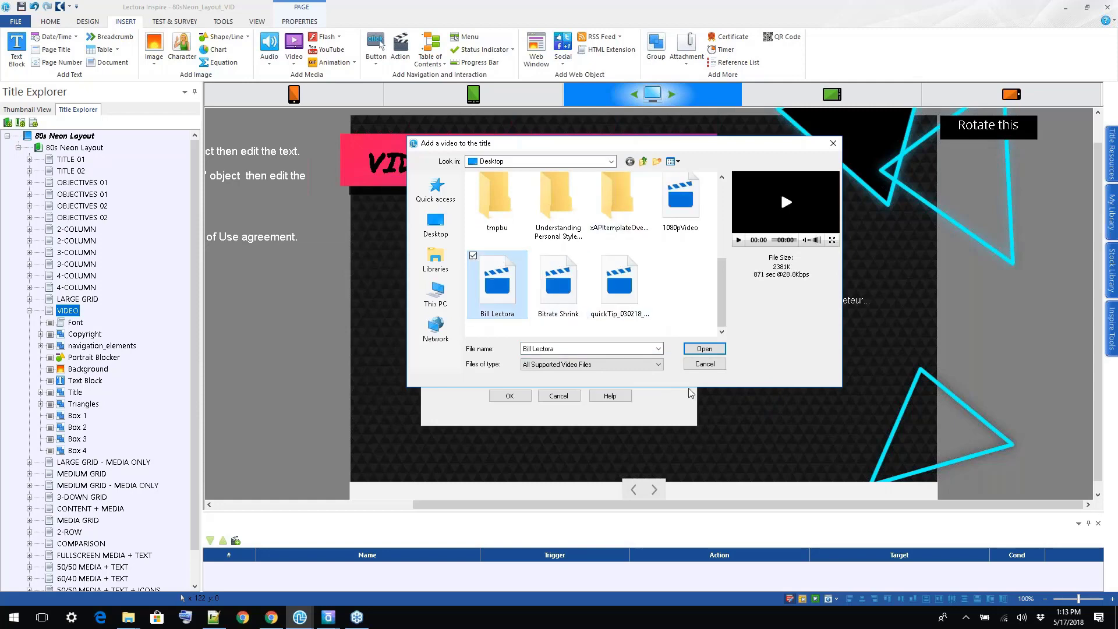
left_click(706, 347)
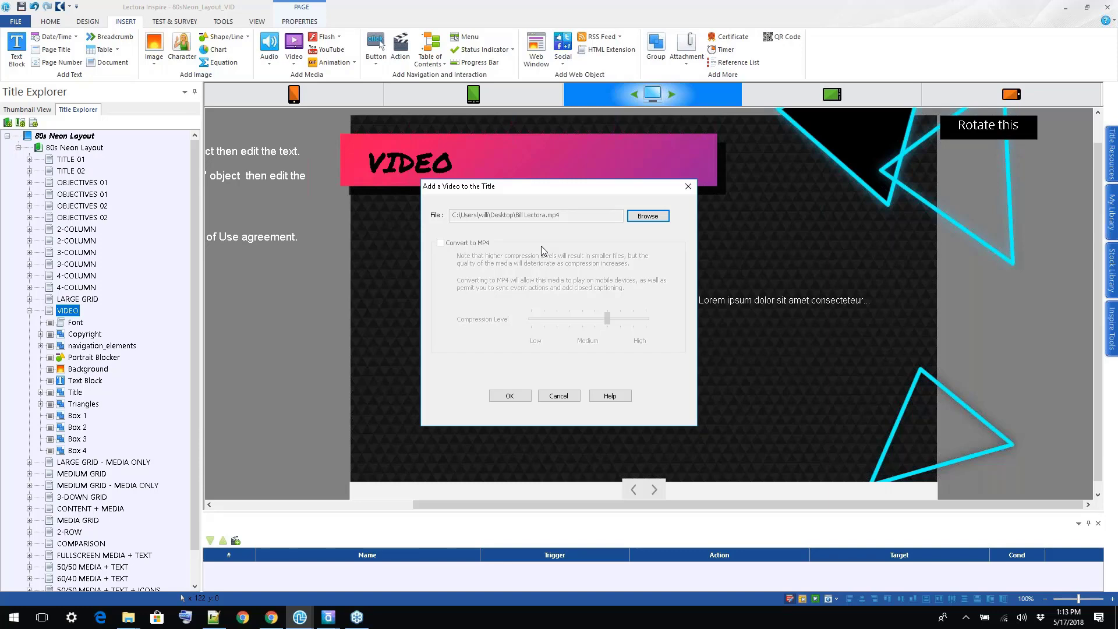
left_click(510, 396)
Place the video below the VIDEO heading at X 52, Y 182, and reorder it between Background and Text Block.
left_click_drag(649, 249, 549, 280)
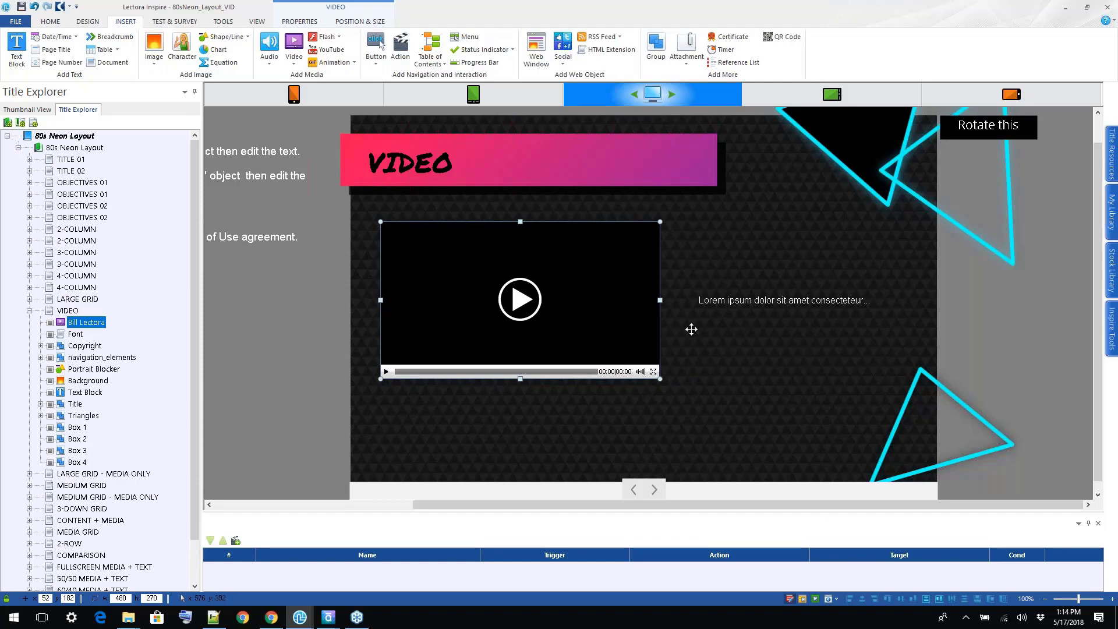
left_click_drag(61, 327, 112, 384)
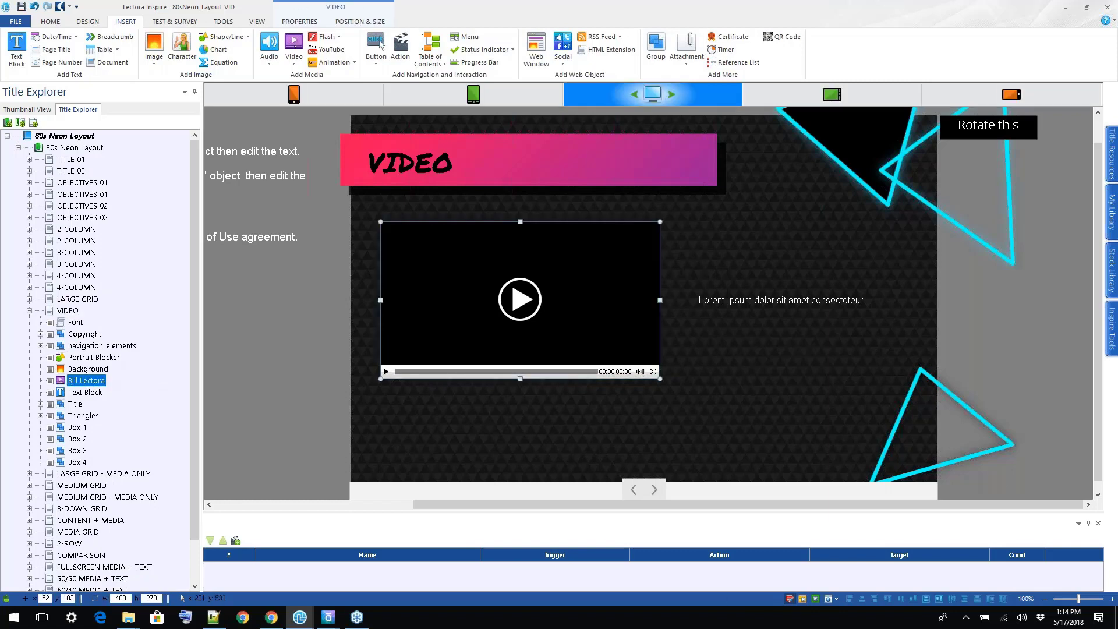
Set the Bill Lectora video to Always on Top and deselect it.
left_click(298, 24)
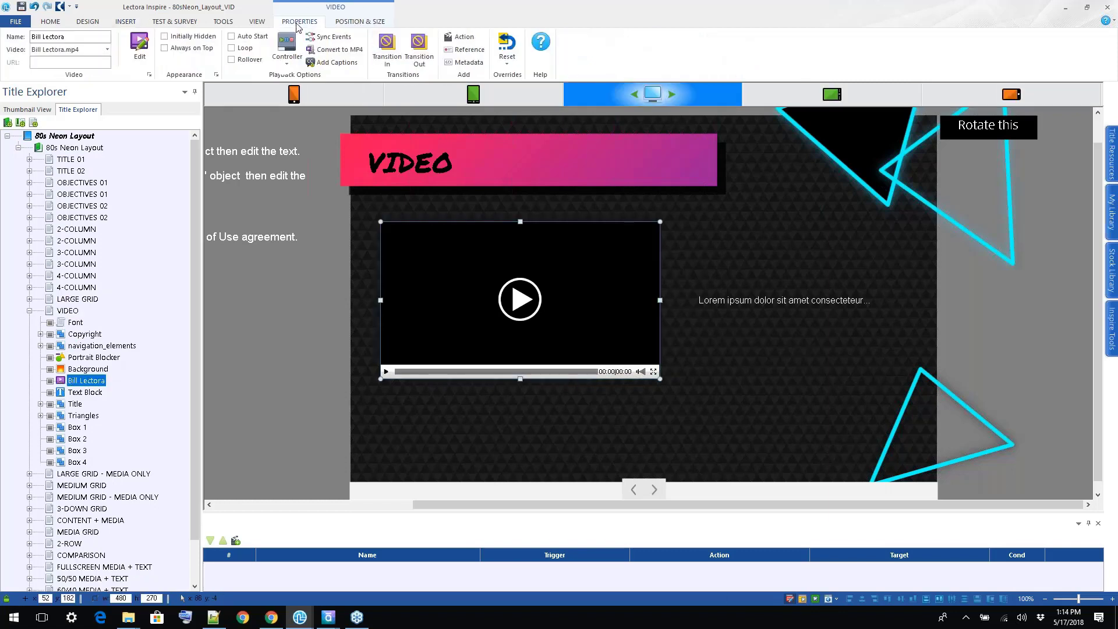
left_click(198, 53)
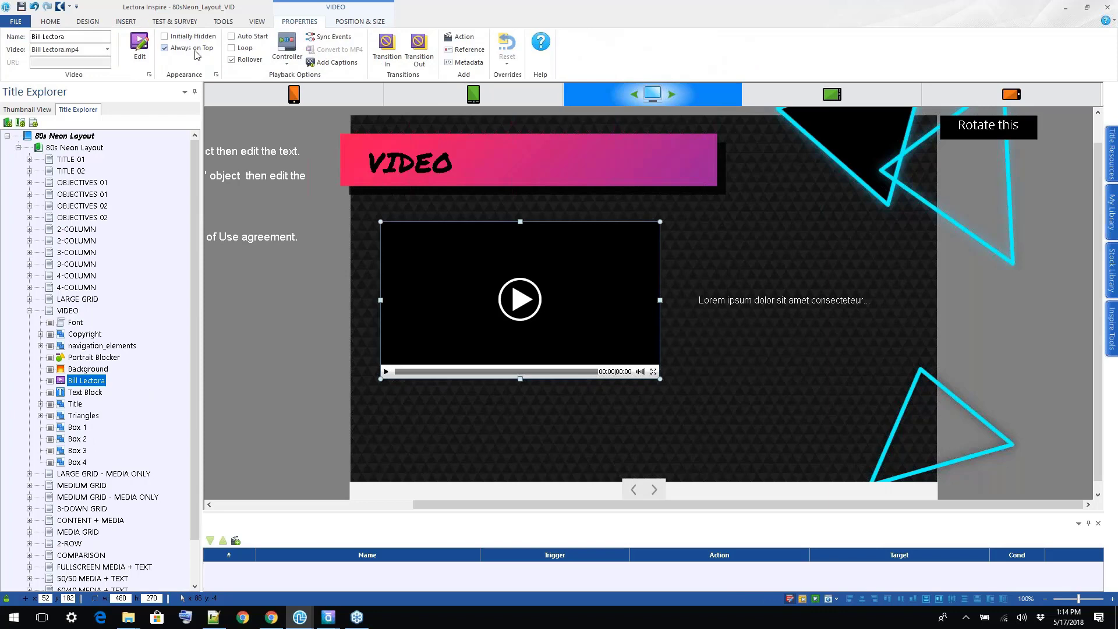
left_click(285, 394)
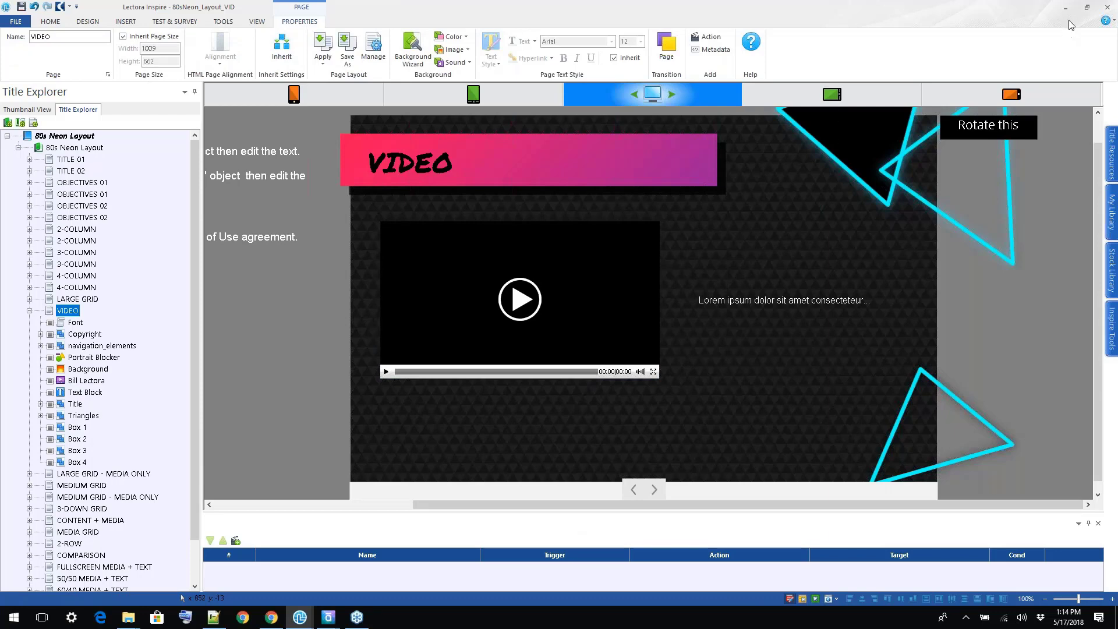
In the phone landscape view, move the Bill Lectora video up to Y 129.
left_click(850, 94)
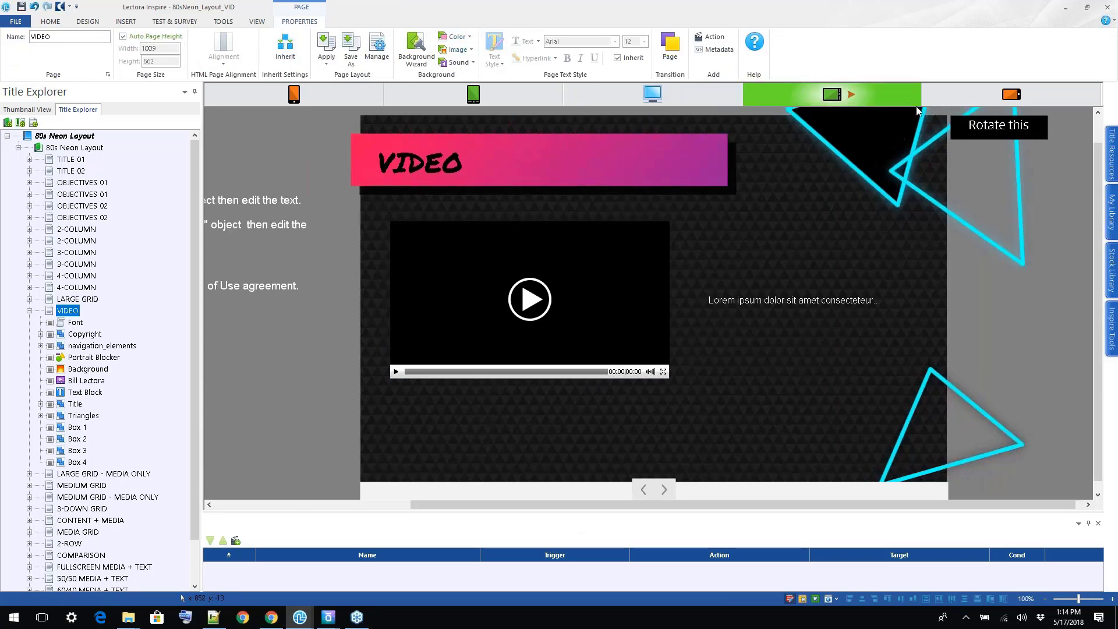
left_click(1011, 94)
left_click(579, 275)
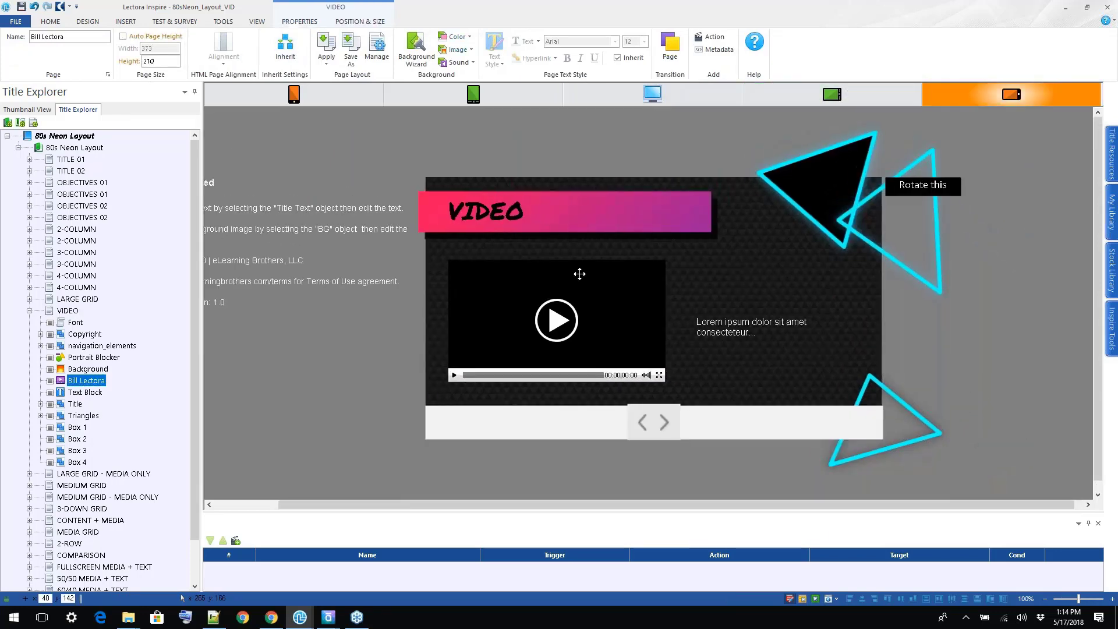
key("shift+Up")
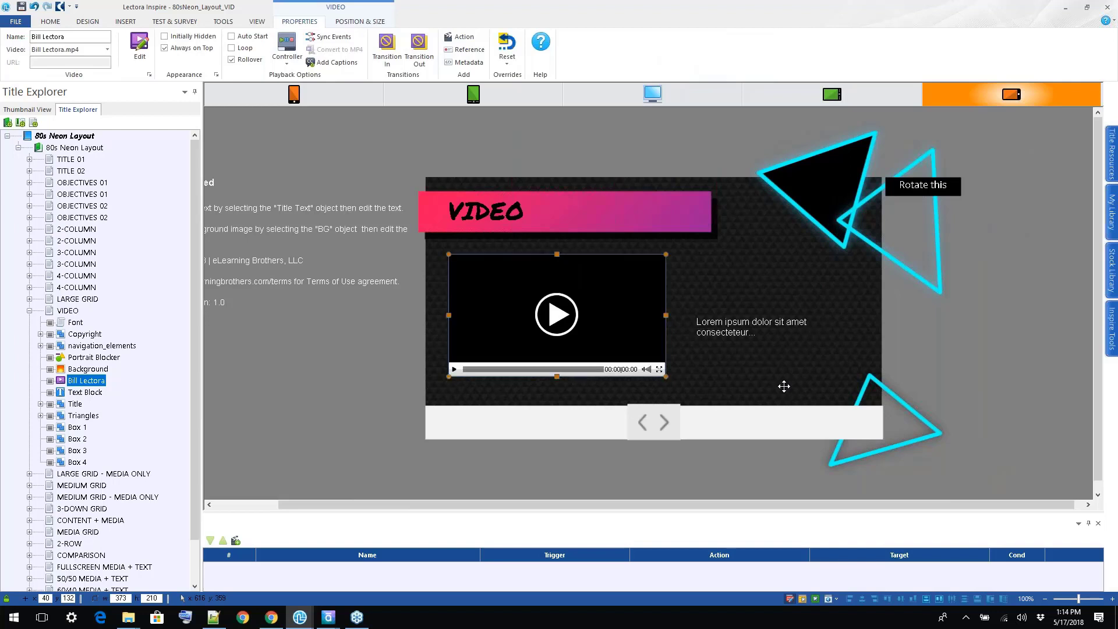
key("Up")
key("Up")
key("Up")
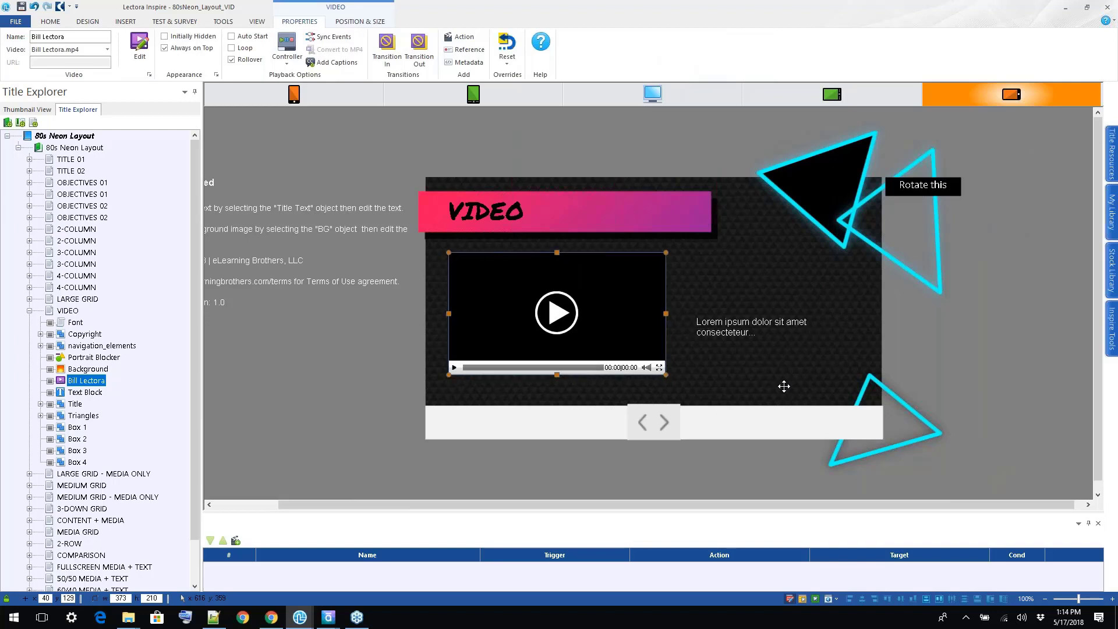
Move the text block beside the video up to Y 211 and return to the desktop view.
left_click(753, 311)
left_click(740, 331)
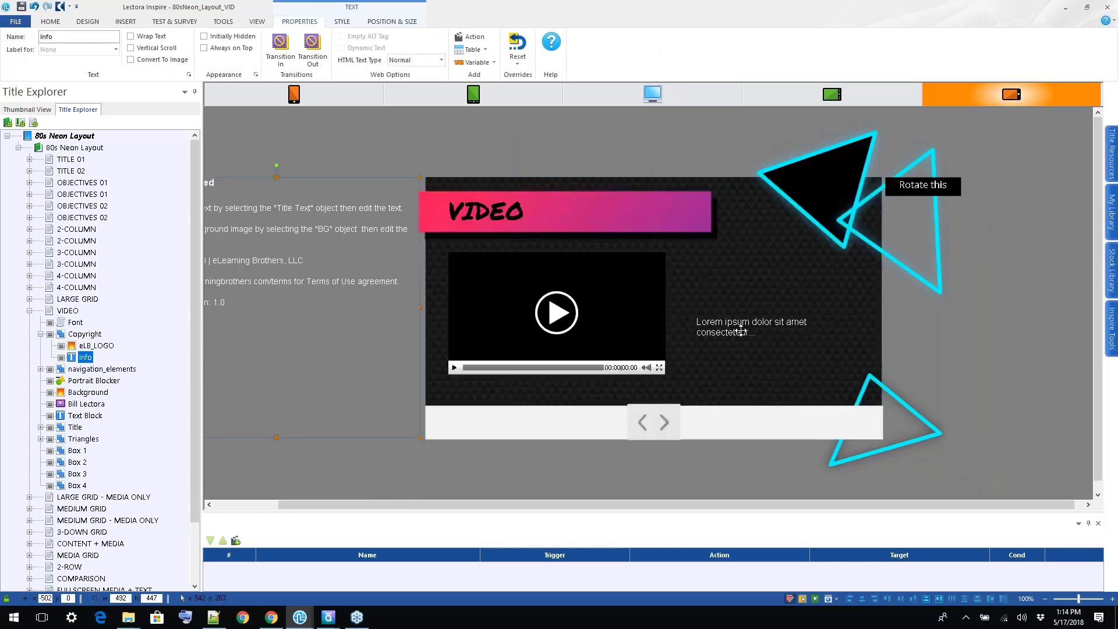
key("shift+Up")
key("shift+Up")
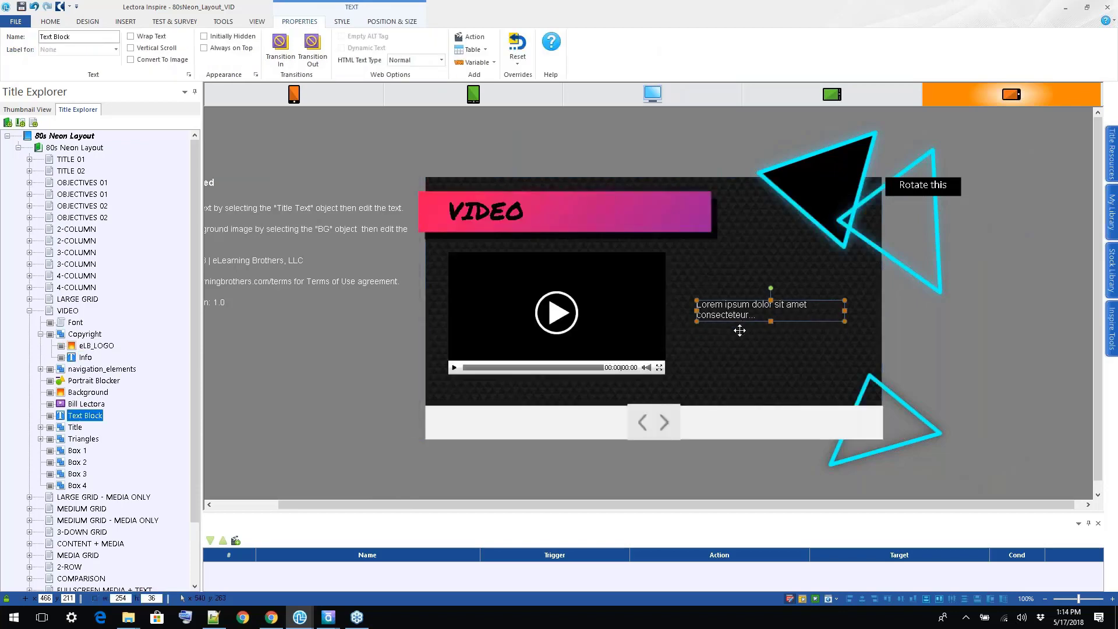
left_click(668, 94)
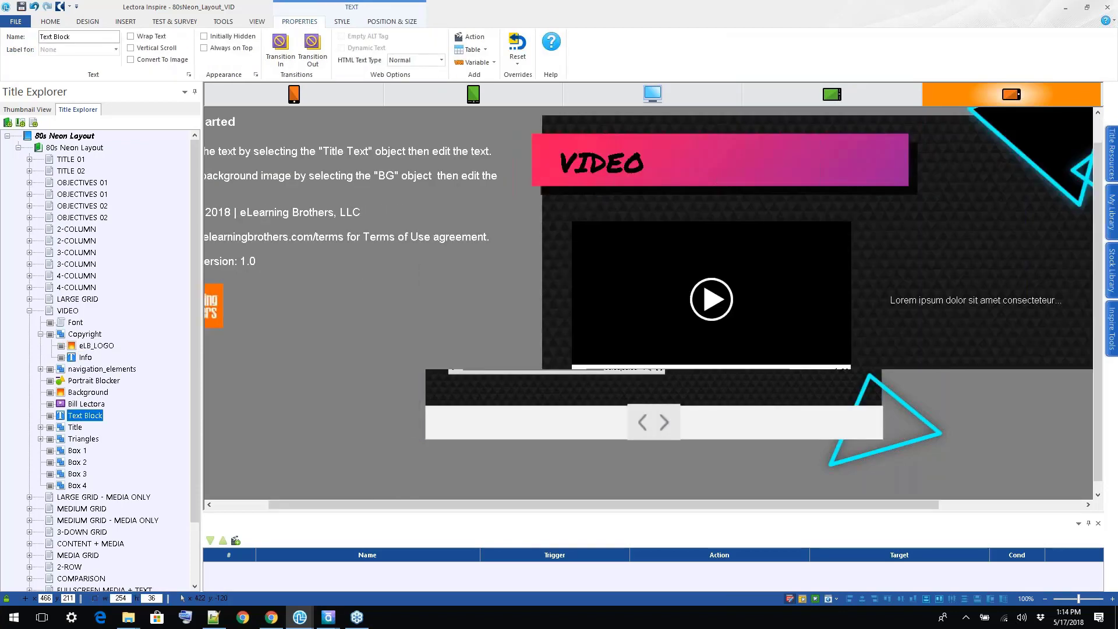
left_click_drag(644, 505, 651, 505)
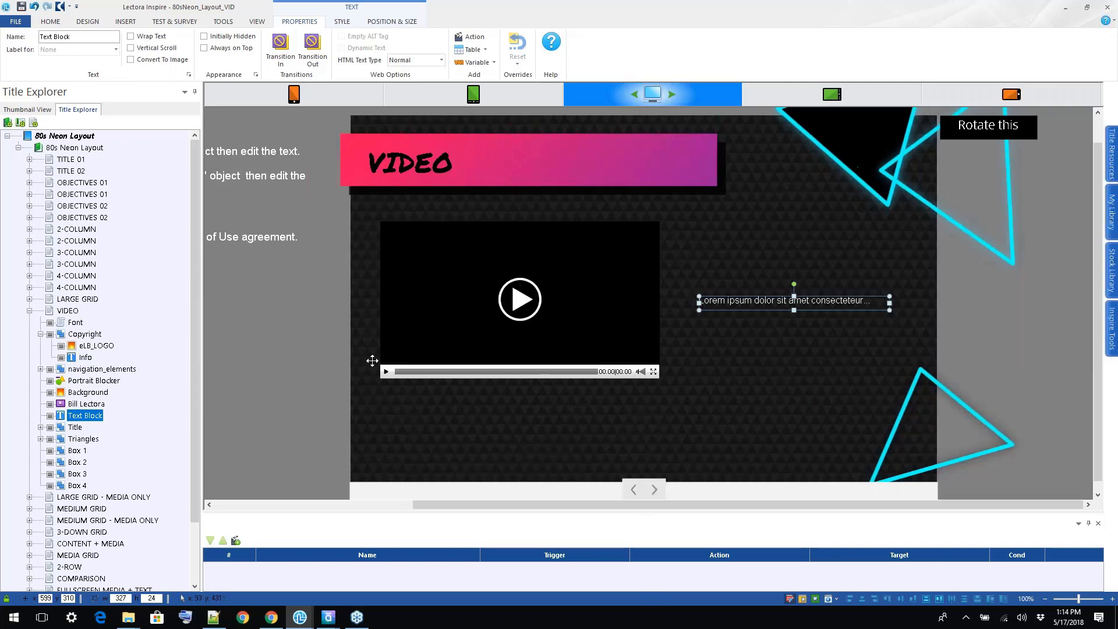
left_click(314, 367)
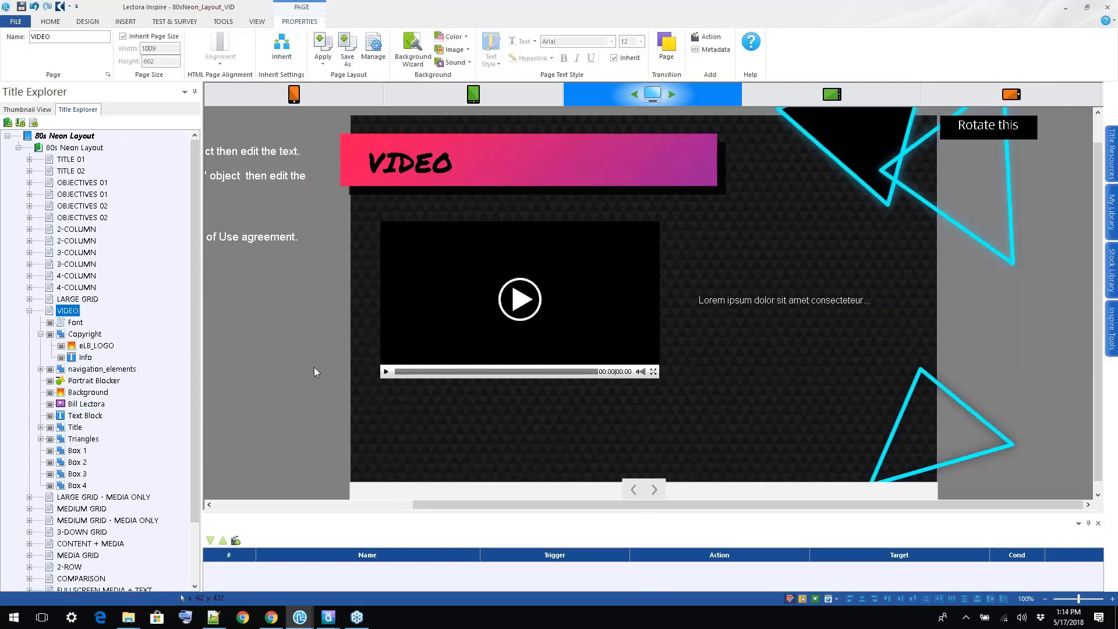
Examine the options for inserting video and the available publishing formats.
left_click(140, 24)
left_click(294, 53)
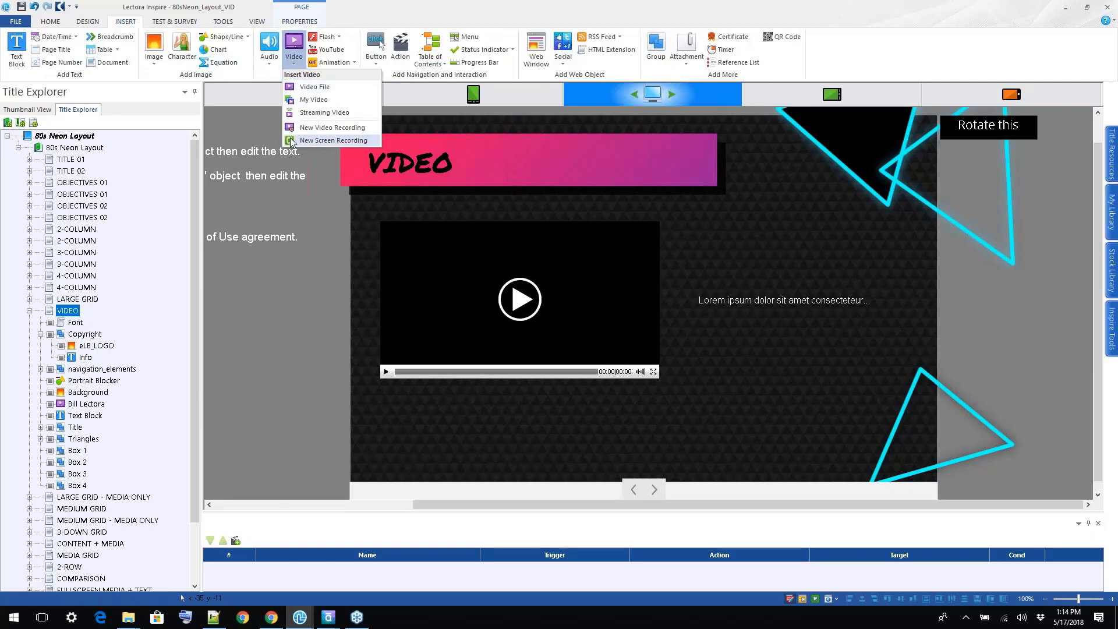
left_click(345, 51)
left_click(617, 402)
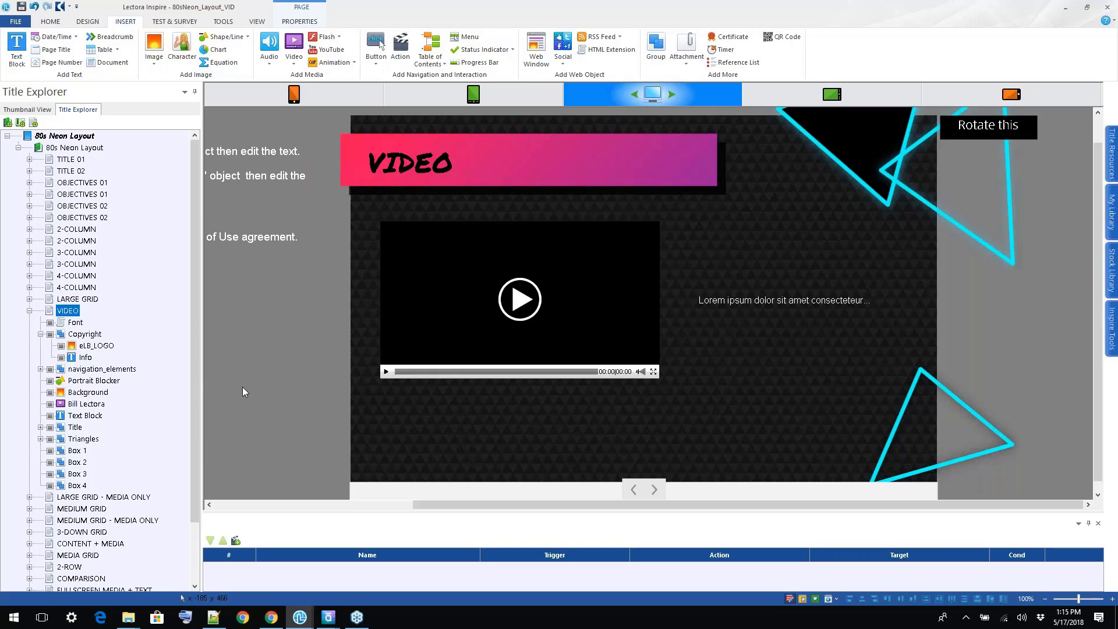
left_click(53, 21)
left_click(773, 58)
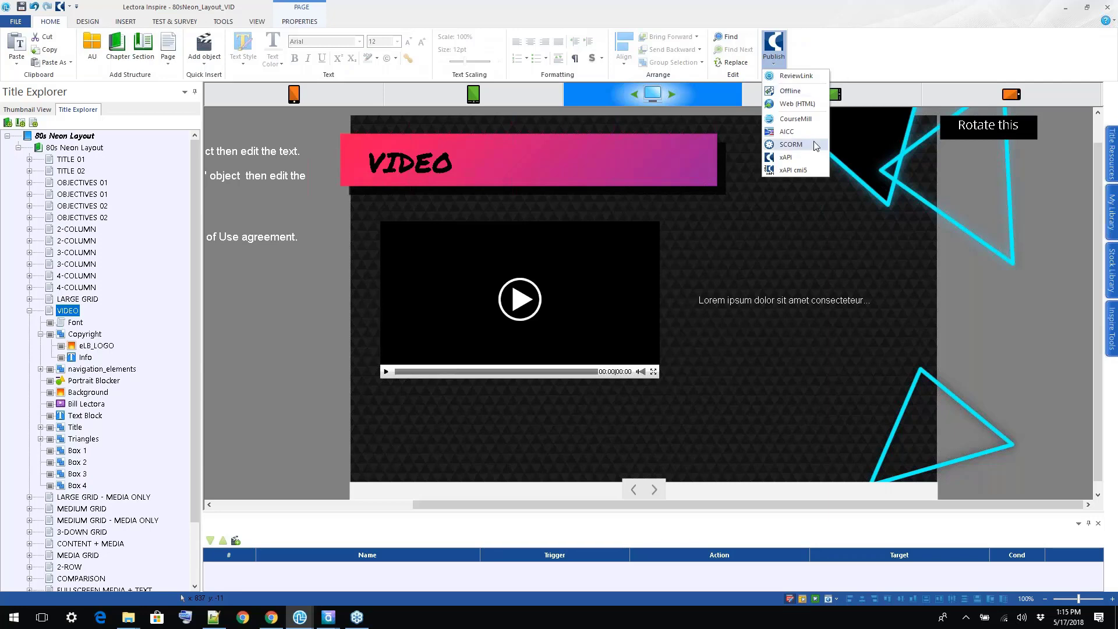
left_click(862, 40)
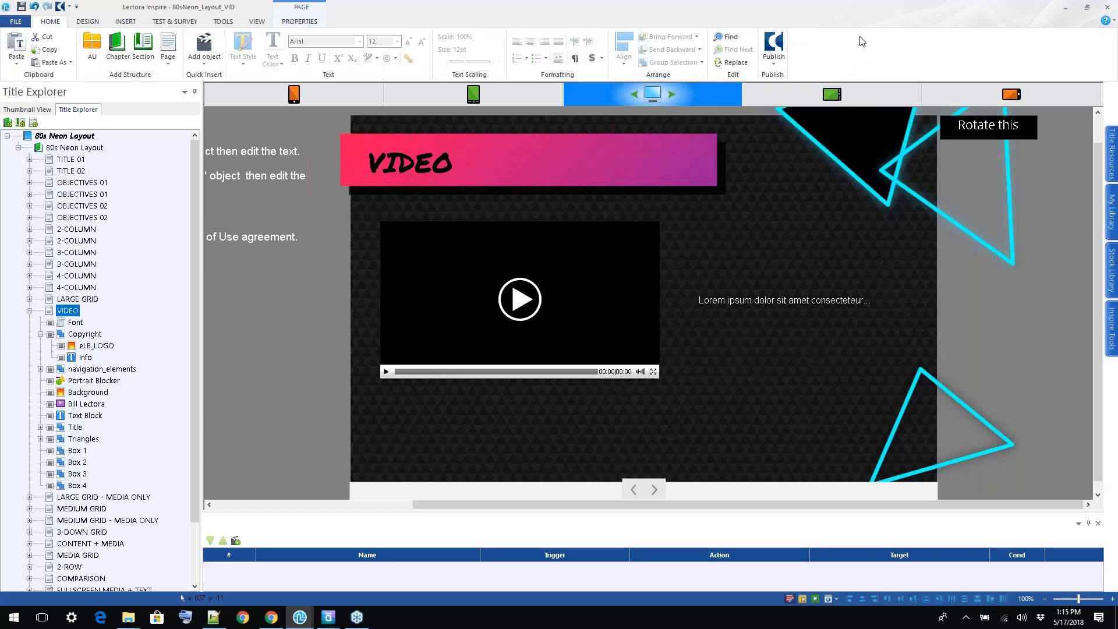